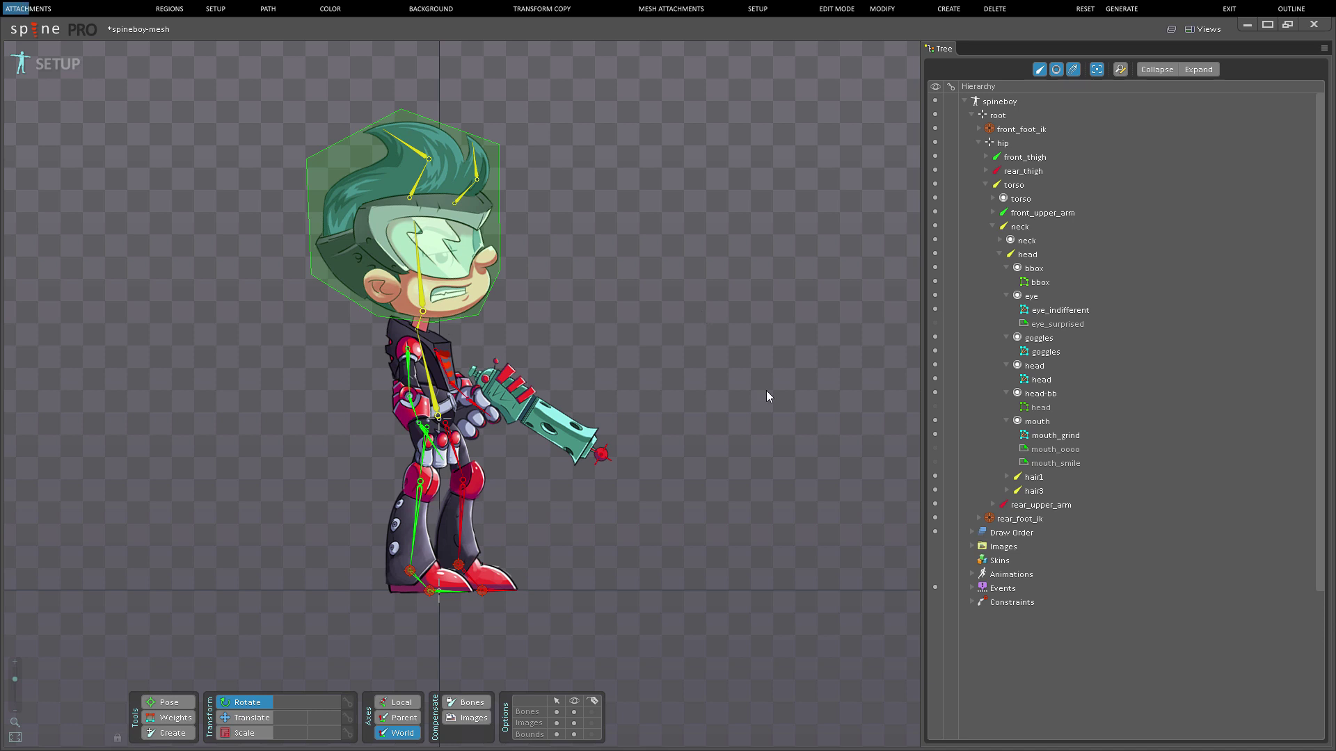
Select the eye_indifferent attachment and the head bone, then rotate the head
{"action": "left_click", "coordinate": [1043, 295]}
{"action": "left_click", "coordinate": [1052, 315]}
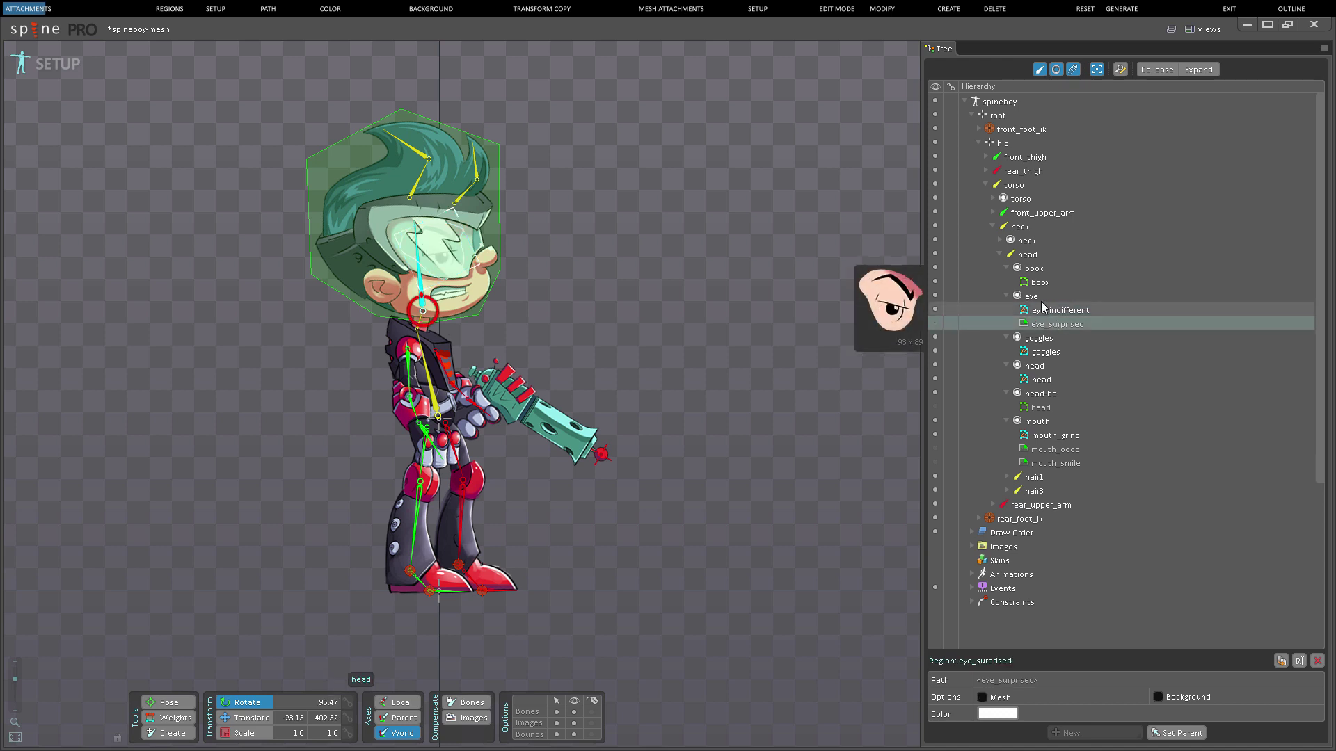
{"action": "left_click", "coordinate": [1034, 256]}
{"action": "left_click_drag", "start_coordinate": [680, 260], "coordinate": [668, 233]}
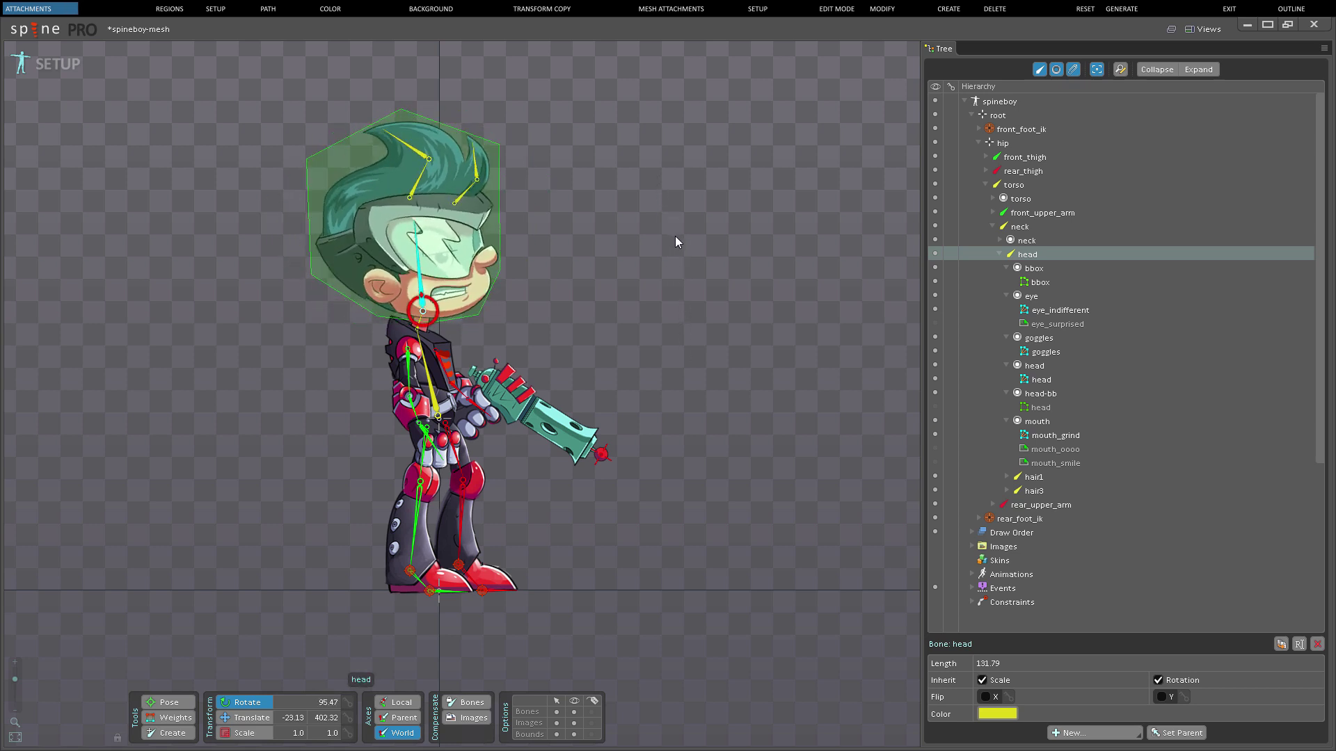
Select the bbox attachment and make eye_surprised the visible eye instead of eye_indifferent
{"action": "left_click", "coordinate": [1062, 314]}
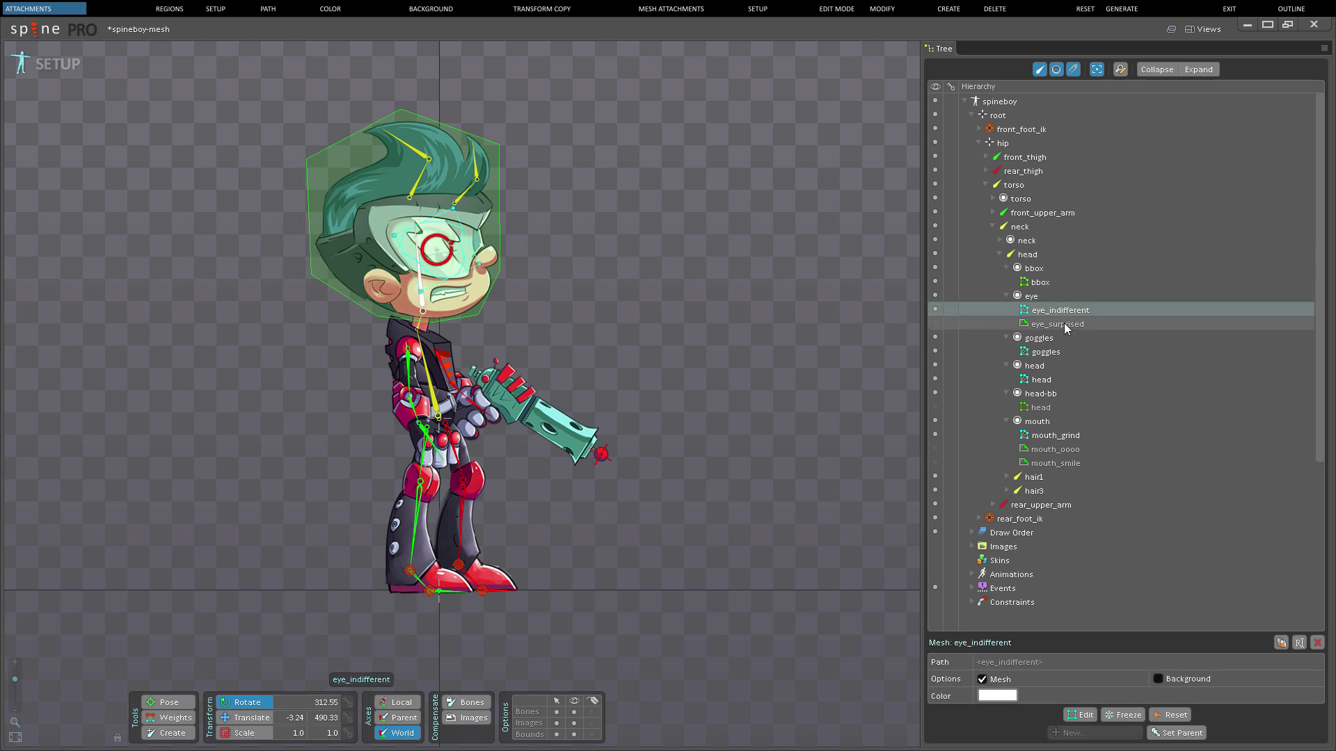
{"action": "left_click", "coordinate": [1065, 324]}
{"action": "left_click", "coordinate": [1064, 314]}
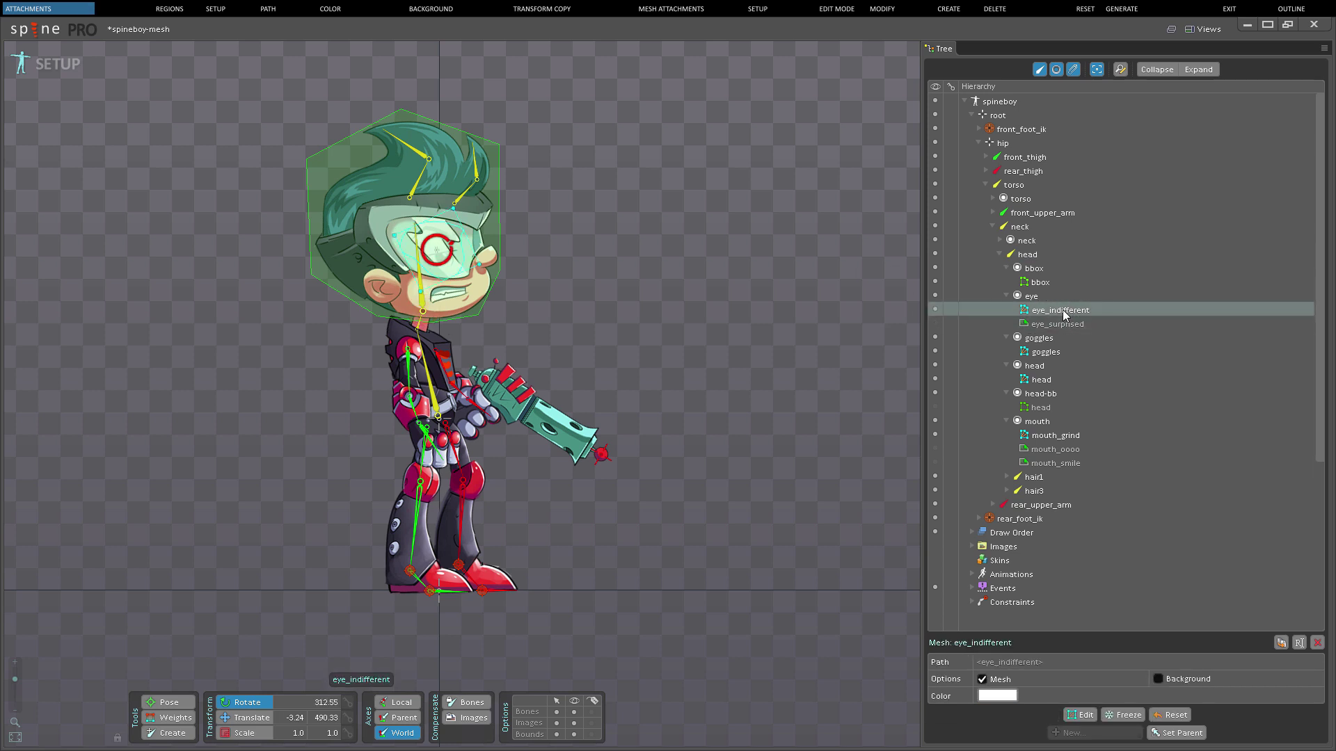
{"action": "mouse_move", "coordinate": [1063, 315]}
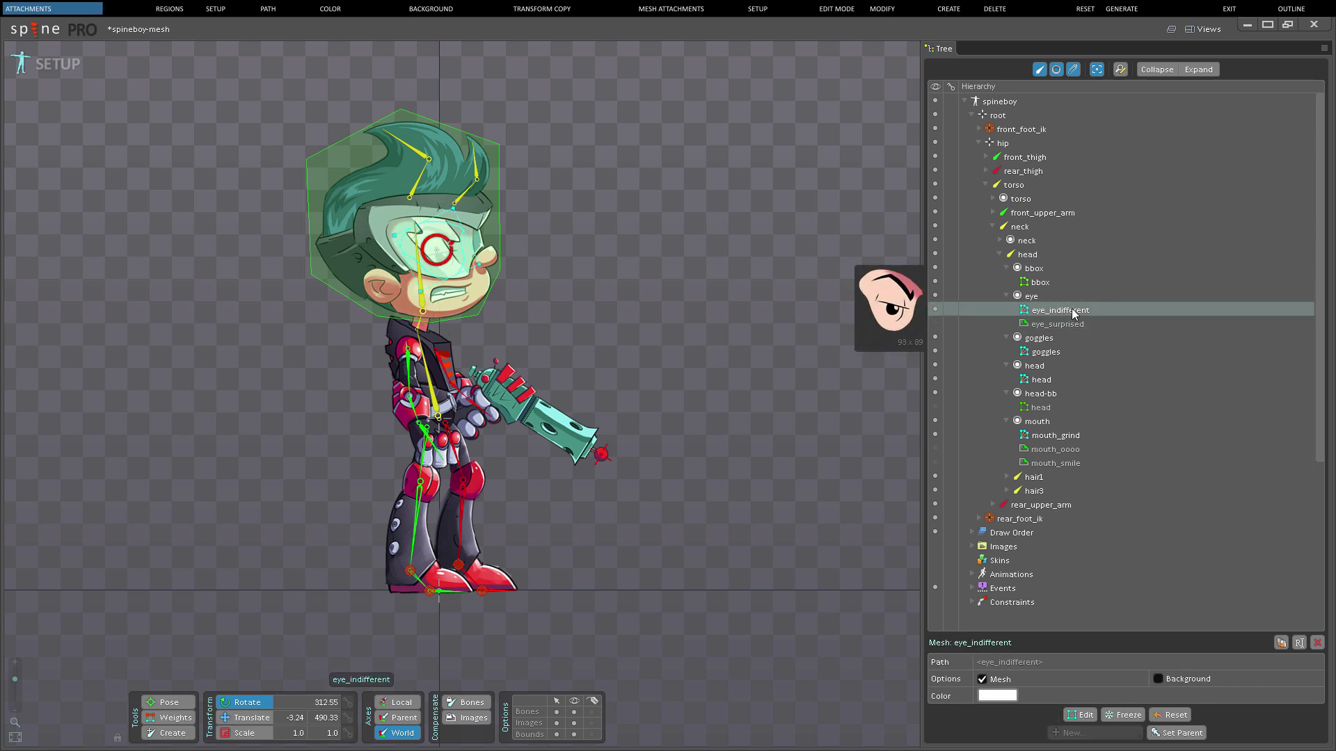
{"action": "left_click", "coordinate": [1058, 281]}
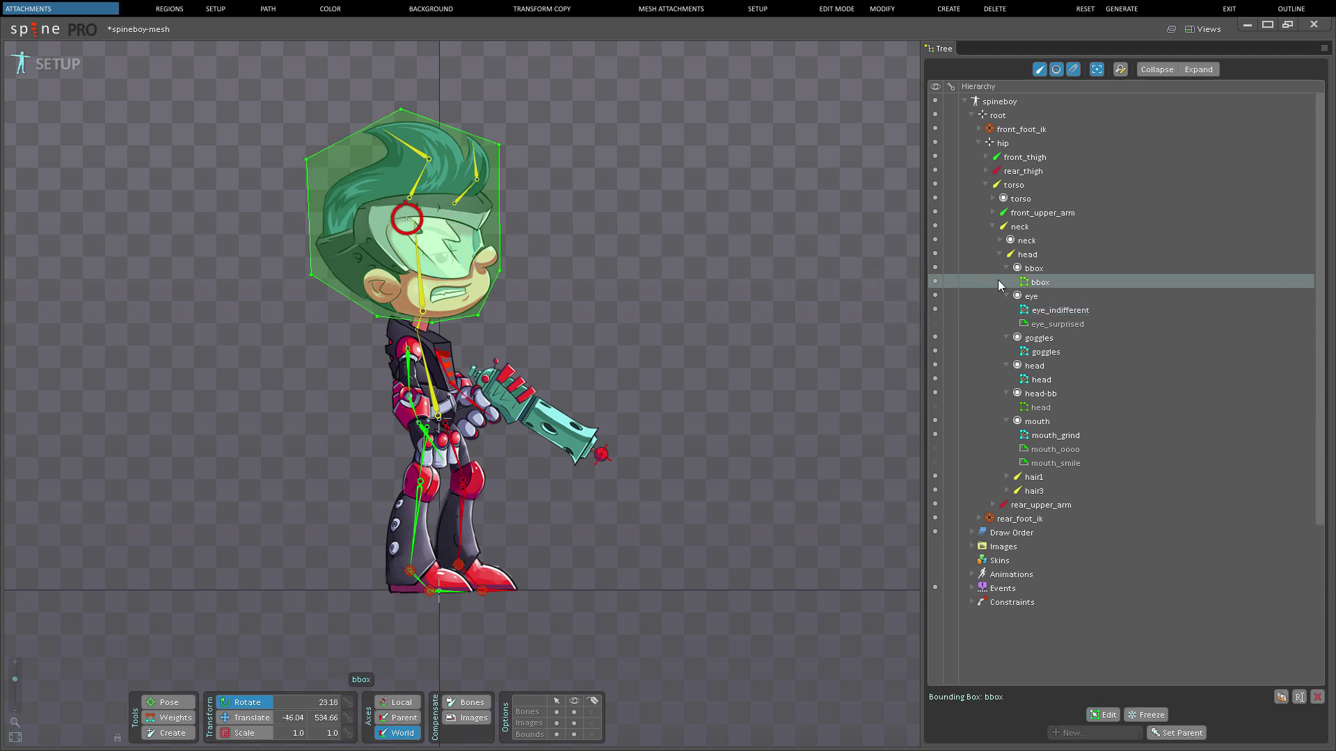
{"action": "left_click", "coordinate": [936, 323]}
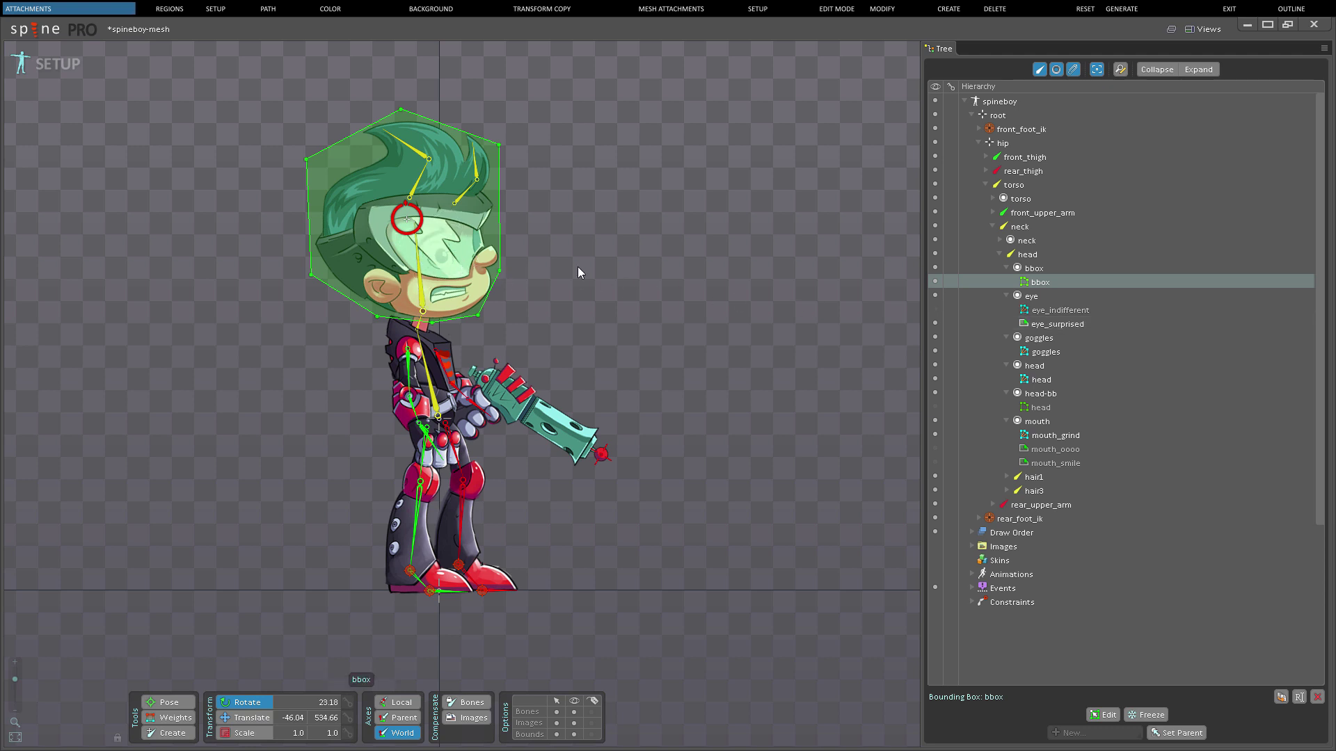
{"action": "left_click", "coordinate": [936, 307]}
{"action": "left_click", "coordinate": [935, 323]}
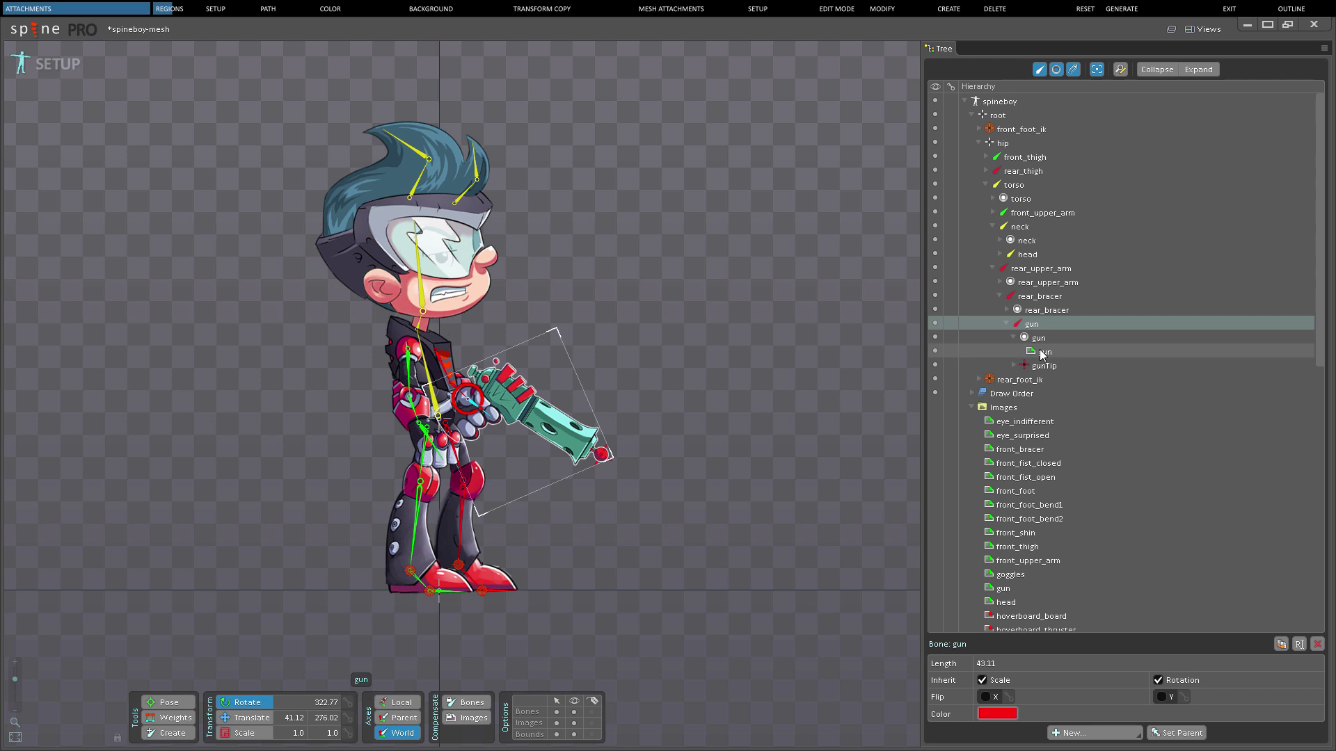
Deselect the gun bone and select the Images folder, gun image, then the gun region showing path <gun>
{"action": "mouse_move", "coordinate": [1041, 354]}
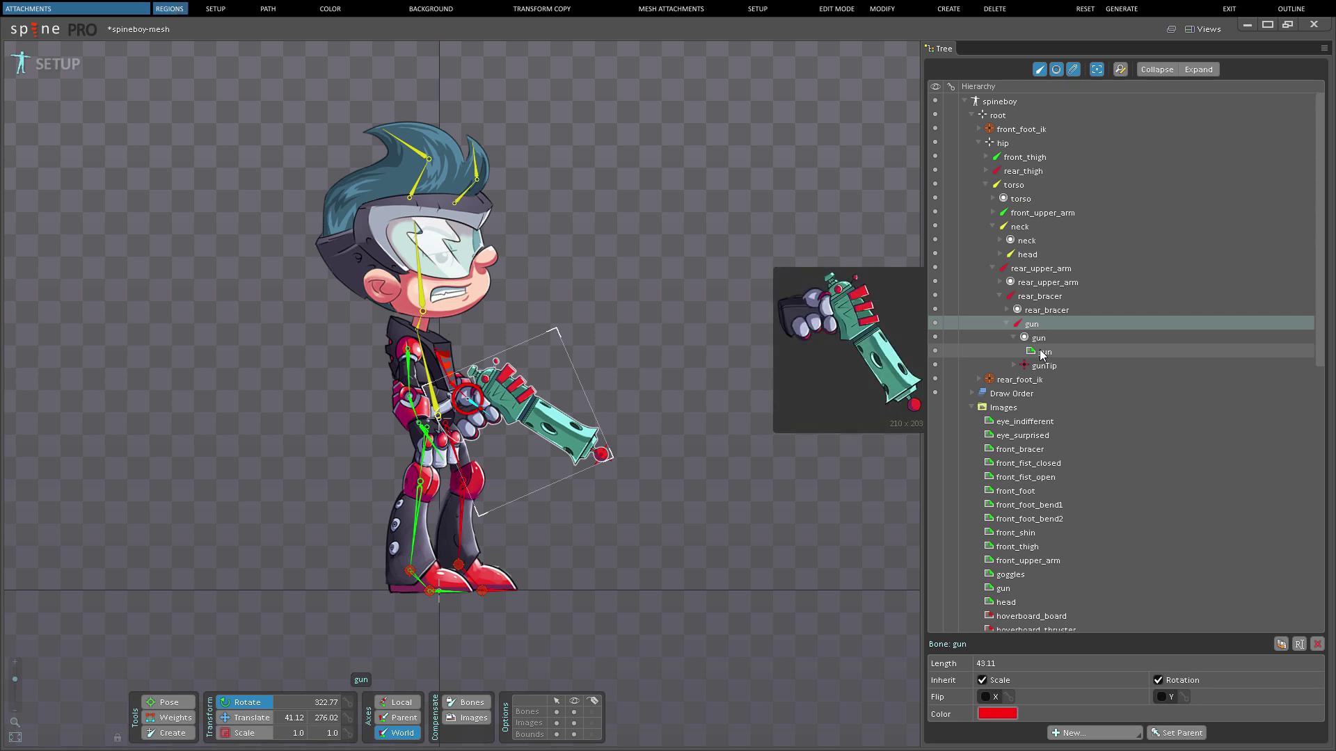
{"action": "left_click", "coordinate": [720, 336]}
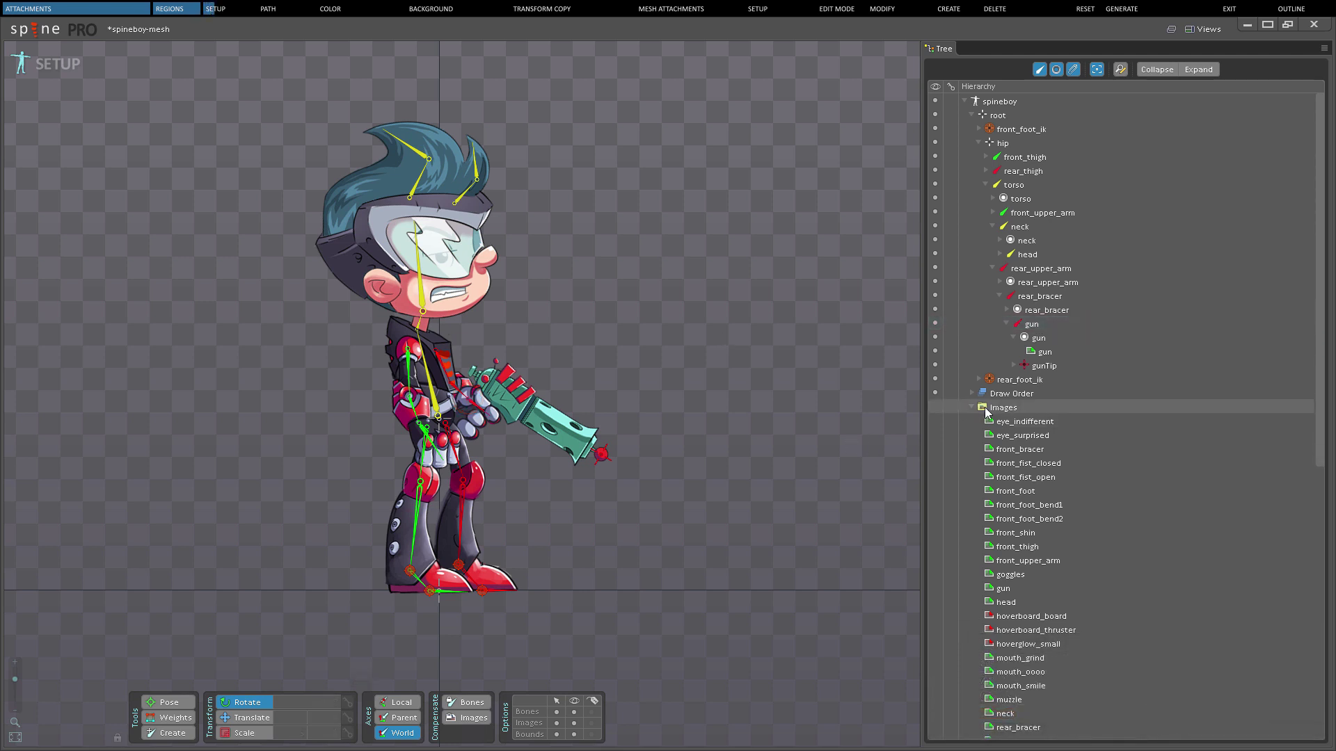
{"action": "left_click", "coordinate": [1002, 411]}
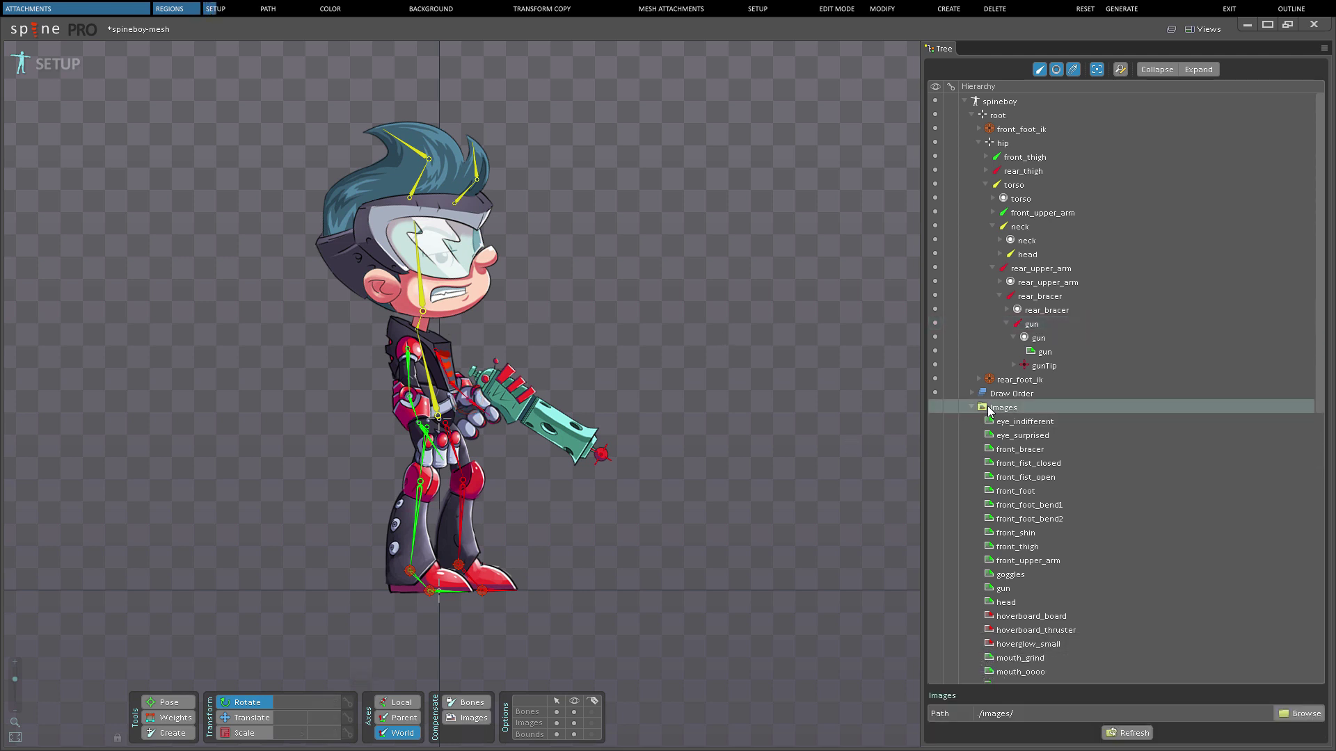
{"action": "left_click", "coordinate": [1010, 589]}
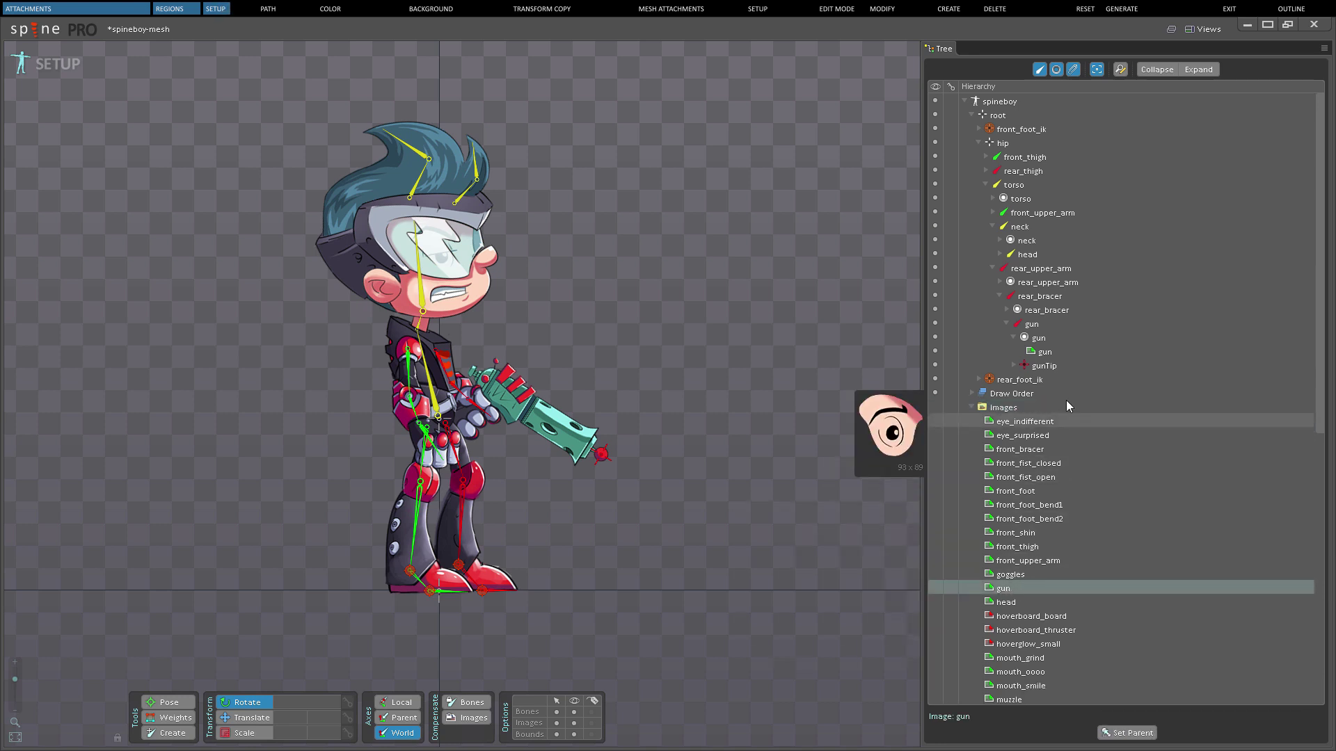
{"action": "left_click", "coordinate": [1052, 354]}
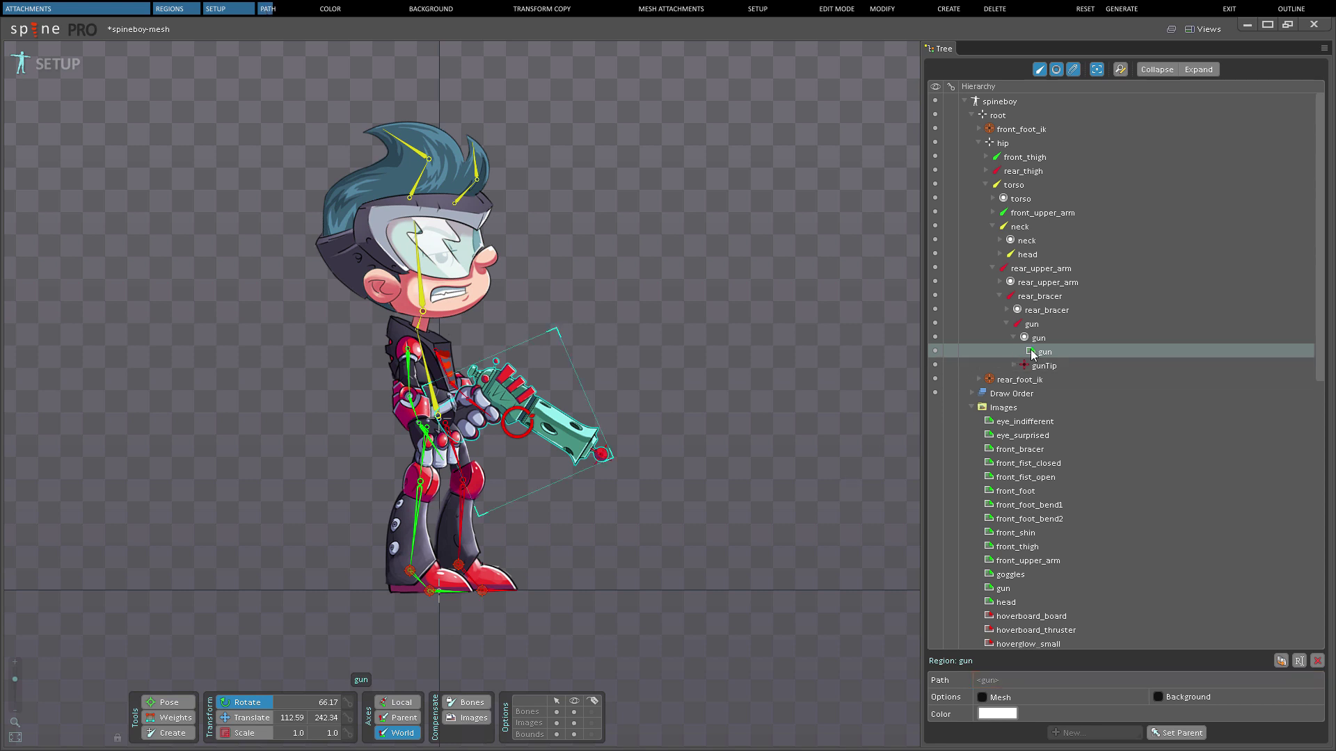
{"action": "left_click", "coordinate": [1006, 678]}
{"action": "type", "text": "head"}
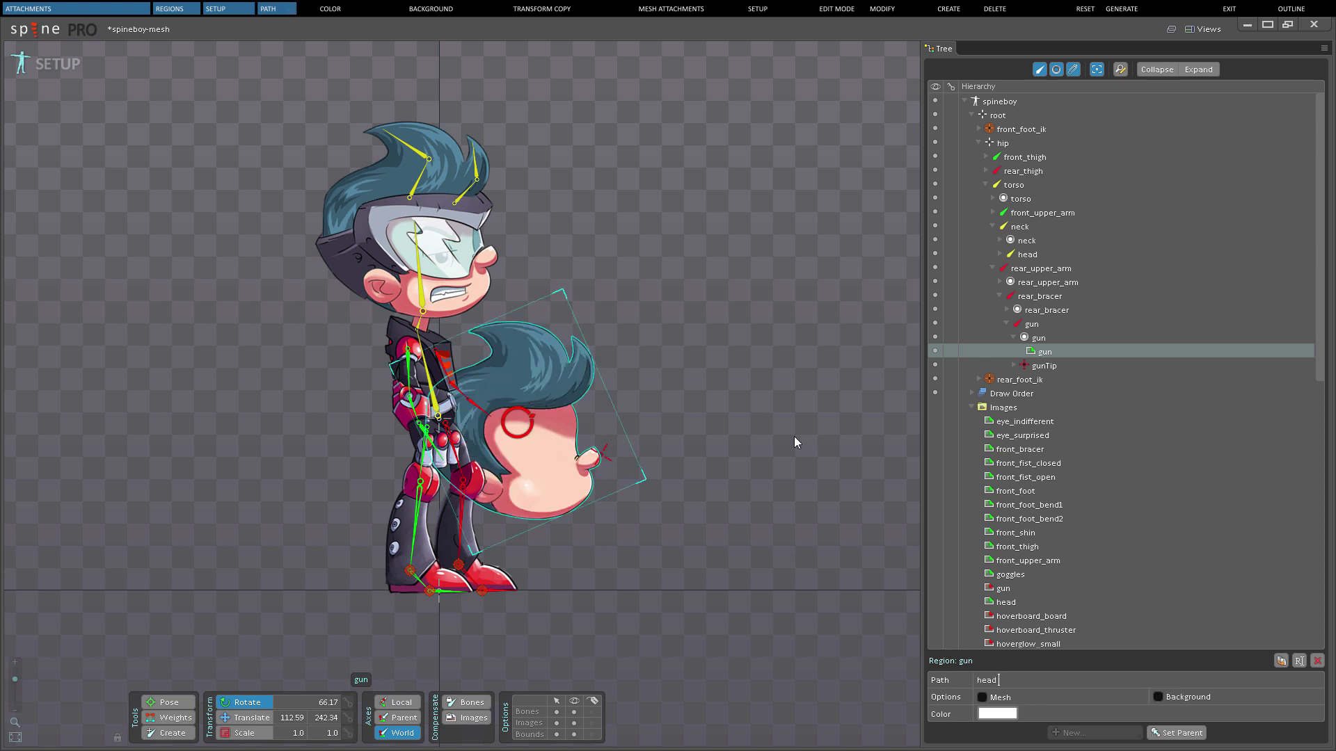
{"action": "left_click_drag", "start_coordinate": [1002, 680], "coordinate": [971, 680]}
{"action": "key", "text": "BackSpace"}
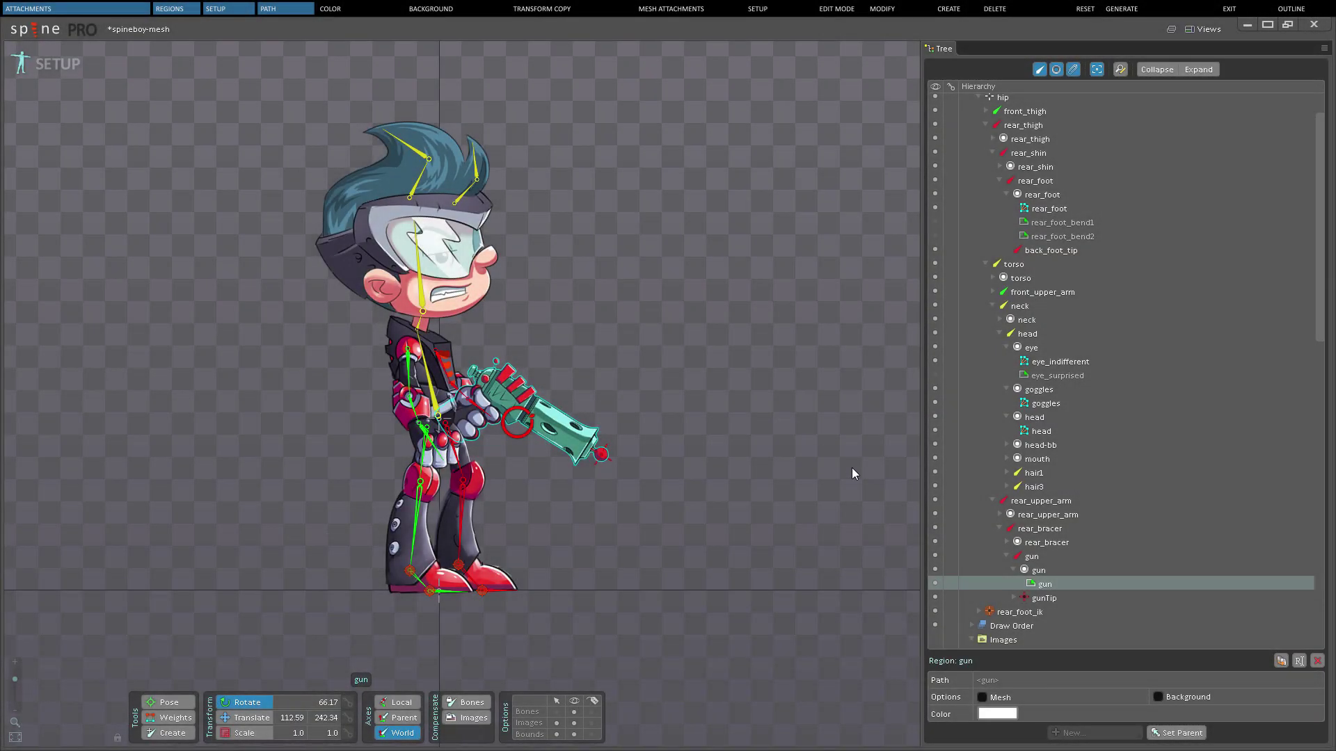
Tint the gun region attachment red, then return its colour to white
{"action": "left_click", "coordinate": [996, 714]}
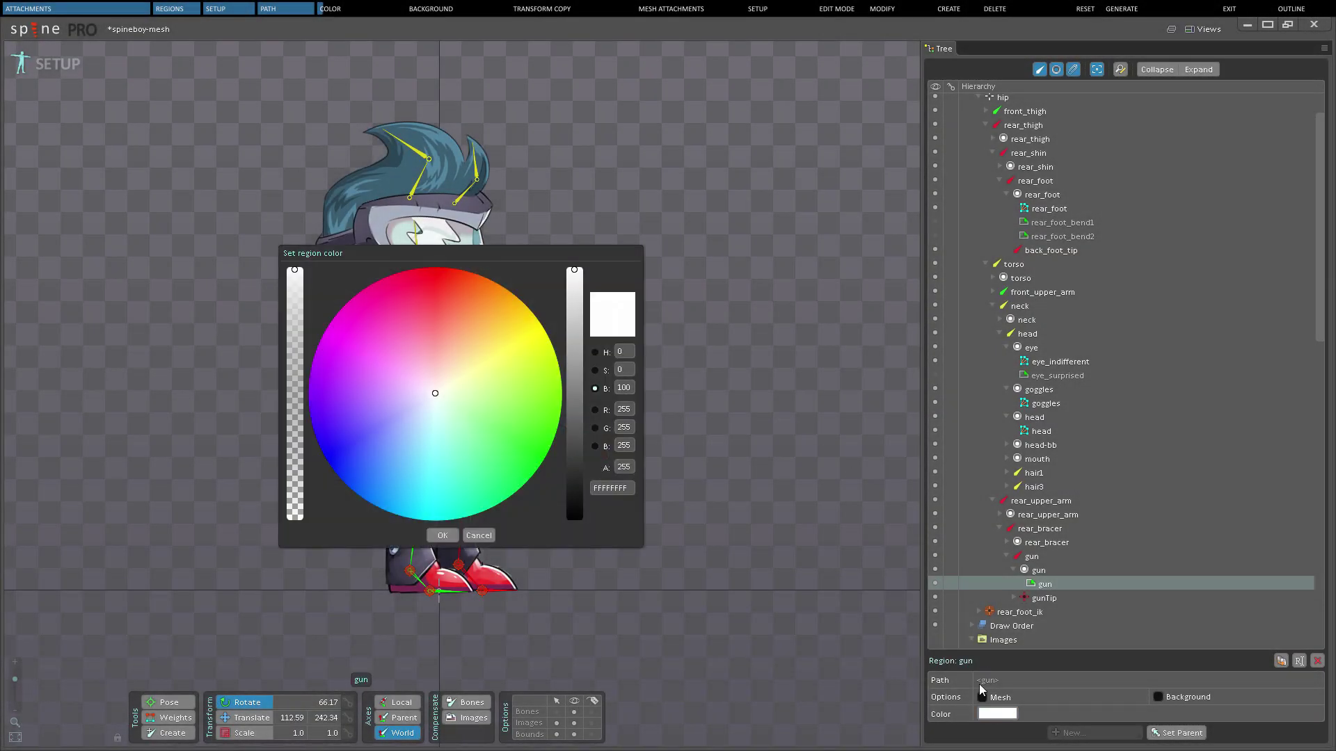
{"action": "left_click", "coordinate": [439, 296]}
{"action": "left_click", "coordinate": [441, 535]}
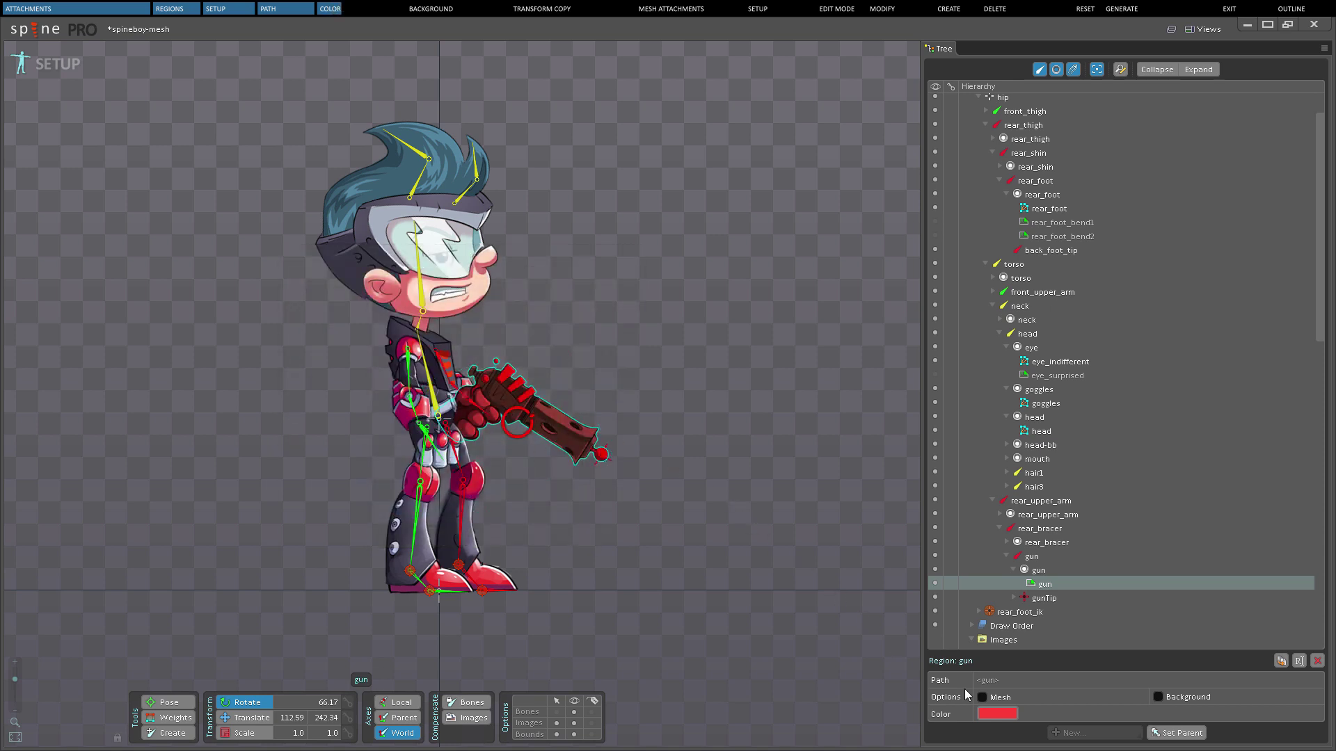
{"action": "left_click", "coordinate": [1008, 714]}
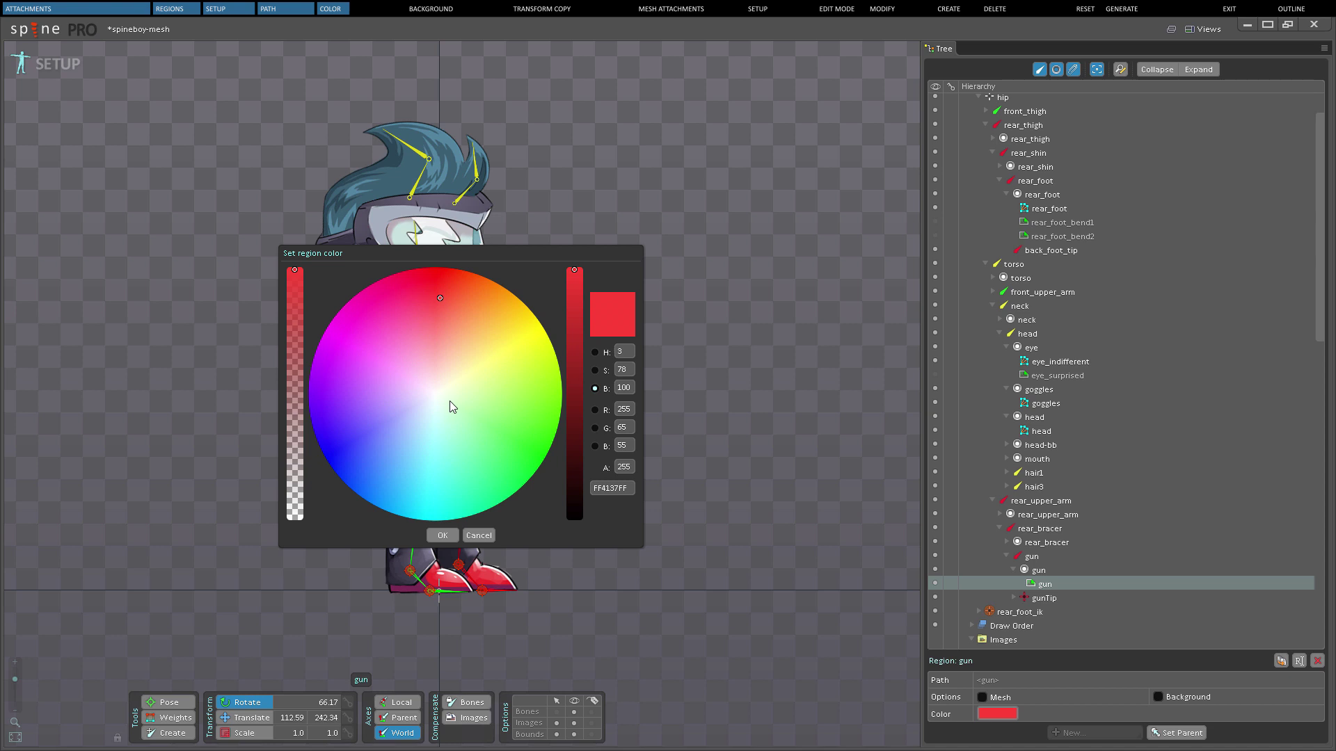
{"action": "left_click", "coordinate": [437, 388]}
{"action": "left_click", "coordinate": [441, 535]}
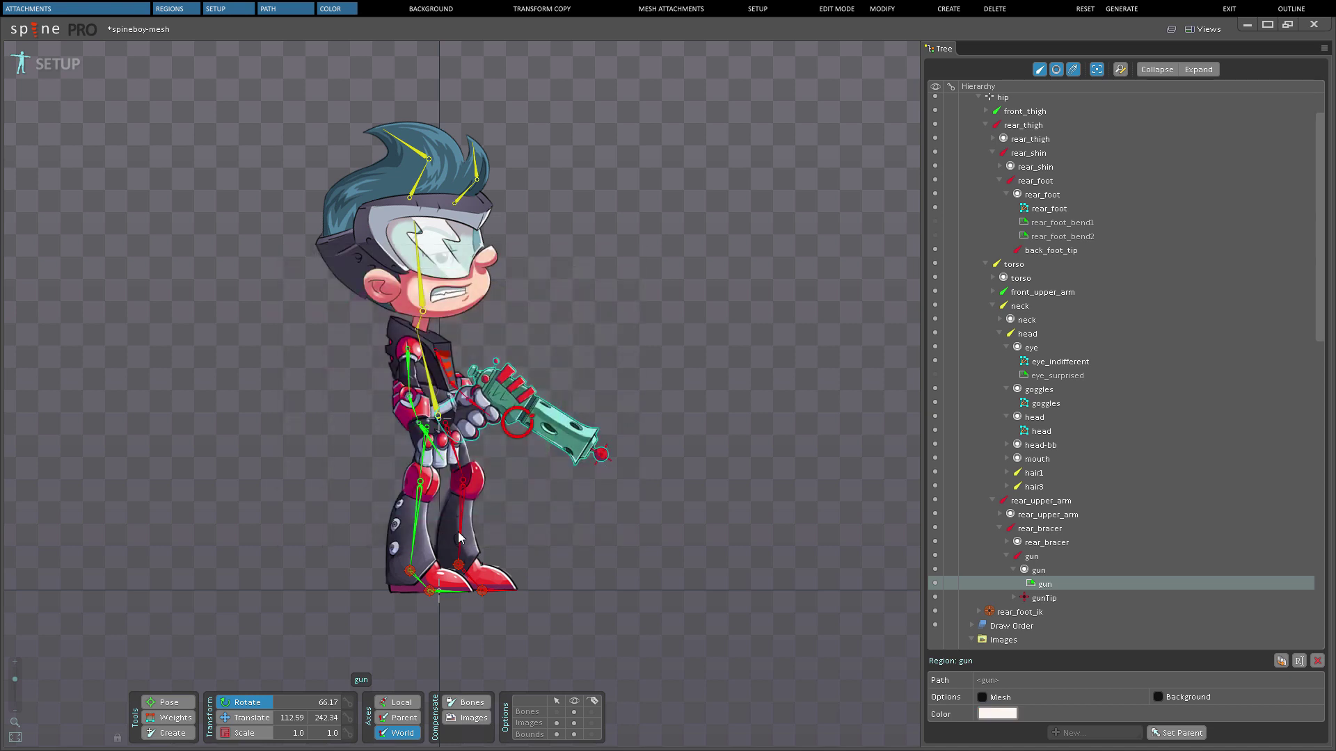
Give the gun slot a pink colour
{"action": "left_click", "coordinate": [1038, 570]}
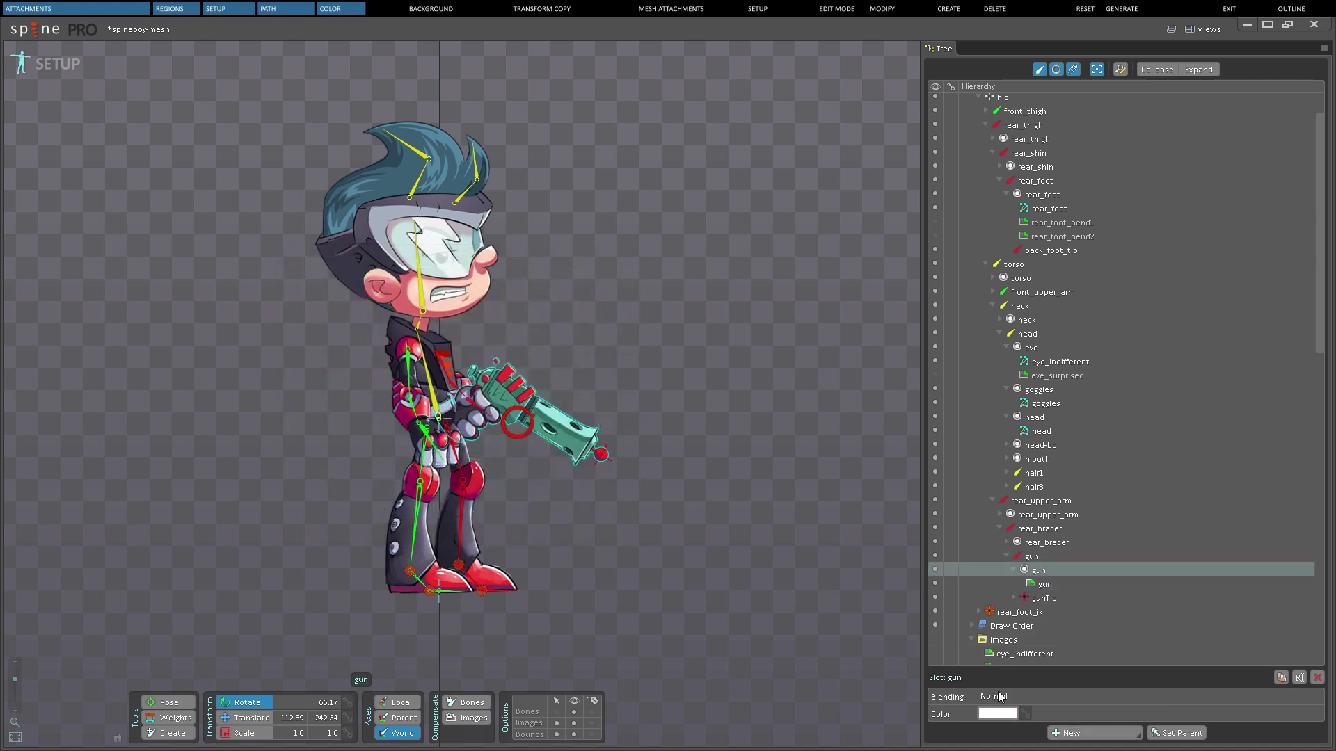
{"action": "left_click", "coordinate": [999, 716]}
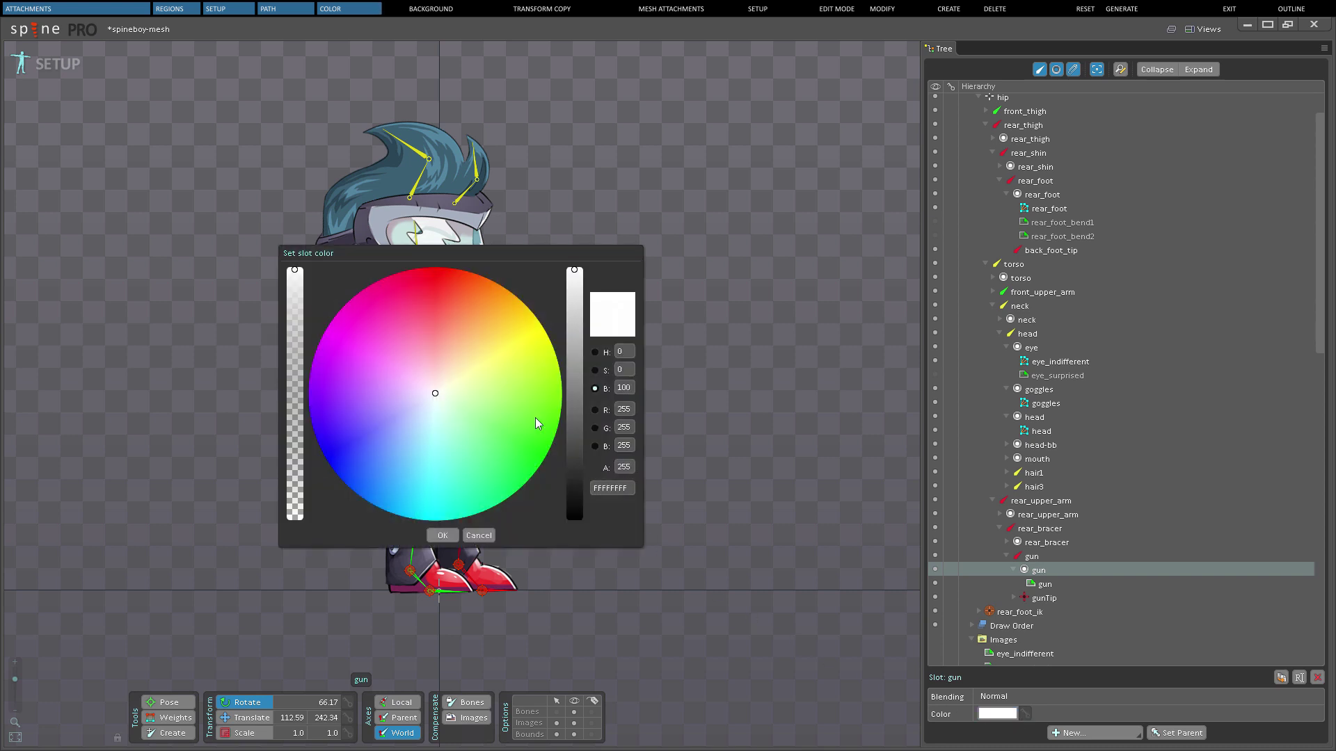
{"action": "left_click", "coordinate": [437, 330]}
{"action": "left_click", "coordinate": [448, 531]}
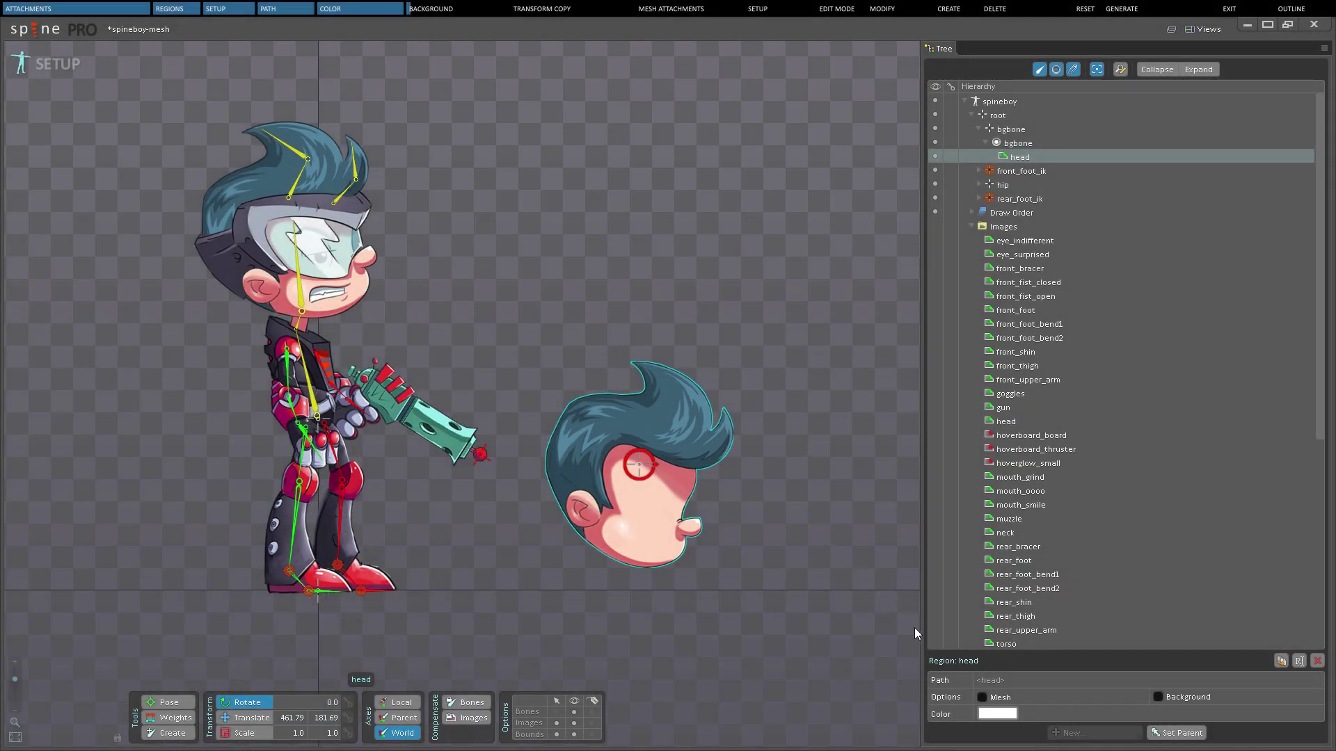
Mark the head image as a Background, then clear the mesh selection and collapse the hip branch
{"action": "left_click", "coordinate": [1158, 697]}
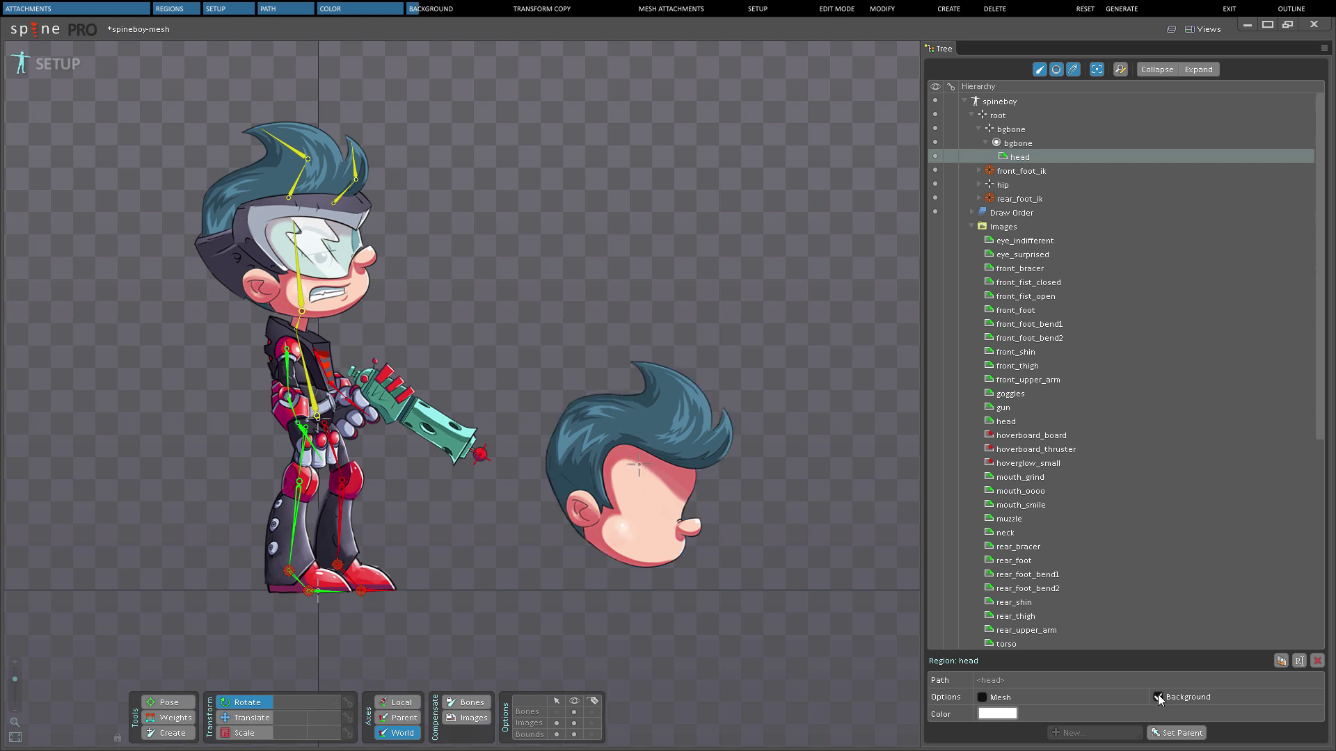
{"action": "left_click", "coordinate": [417, 417]}
{"action": "left_click_drag", "start_coordinate": [341, 224], "coordinate": [160, 108]}
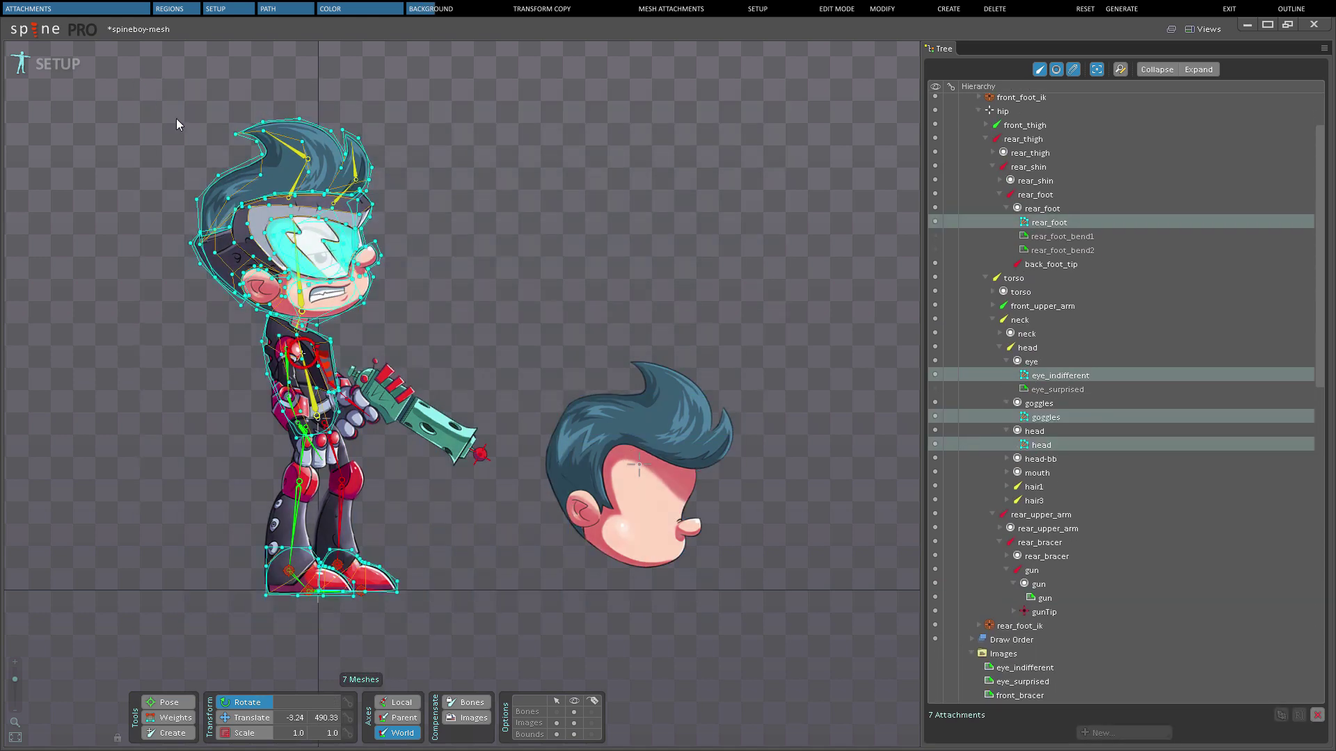
{"action": "left_click", "coordinate": [803, 395]}
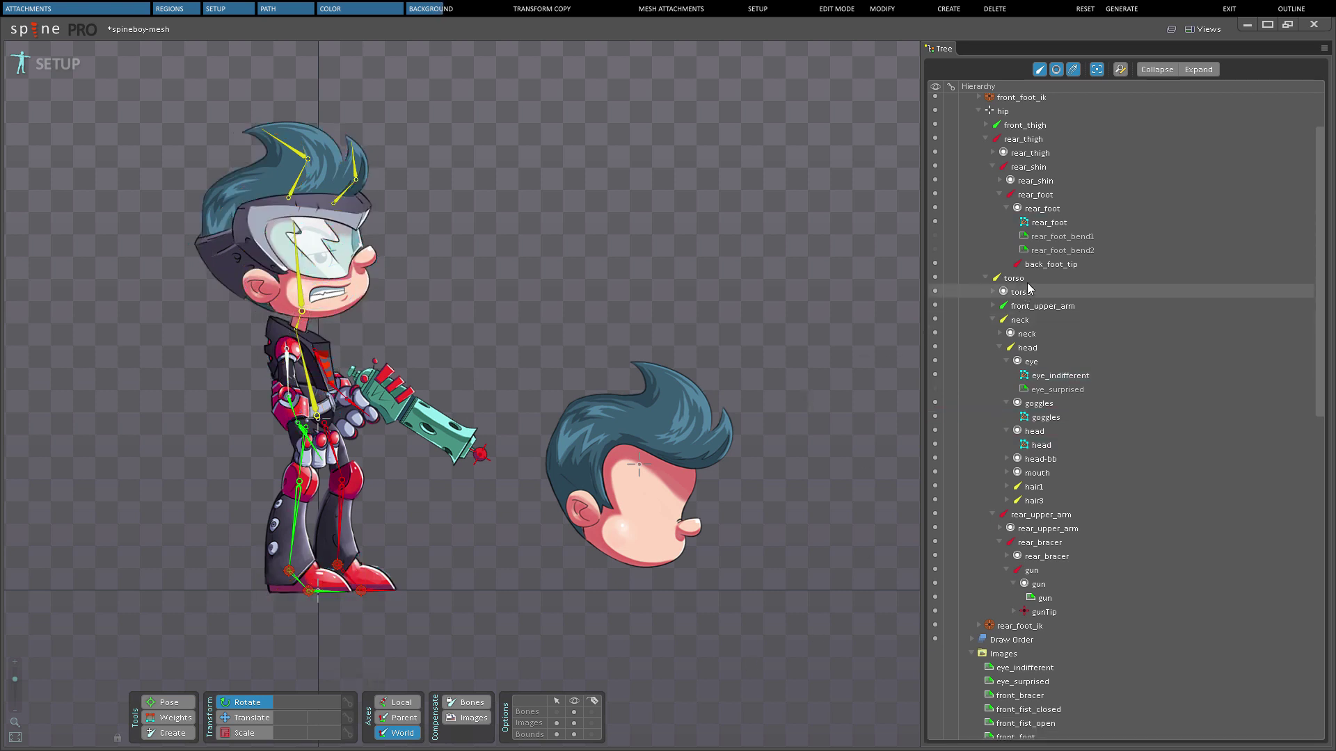
{"action": "scroll", "coordinate": [981, 209], "scroll_direction": "up", "scroll_amount": 3}
{"action": "left_click", "coordinate": [978, 185]}
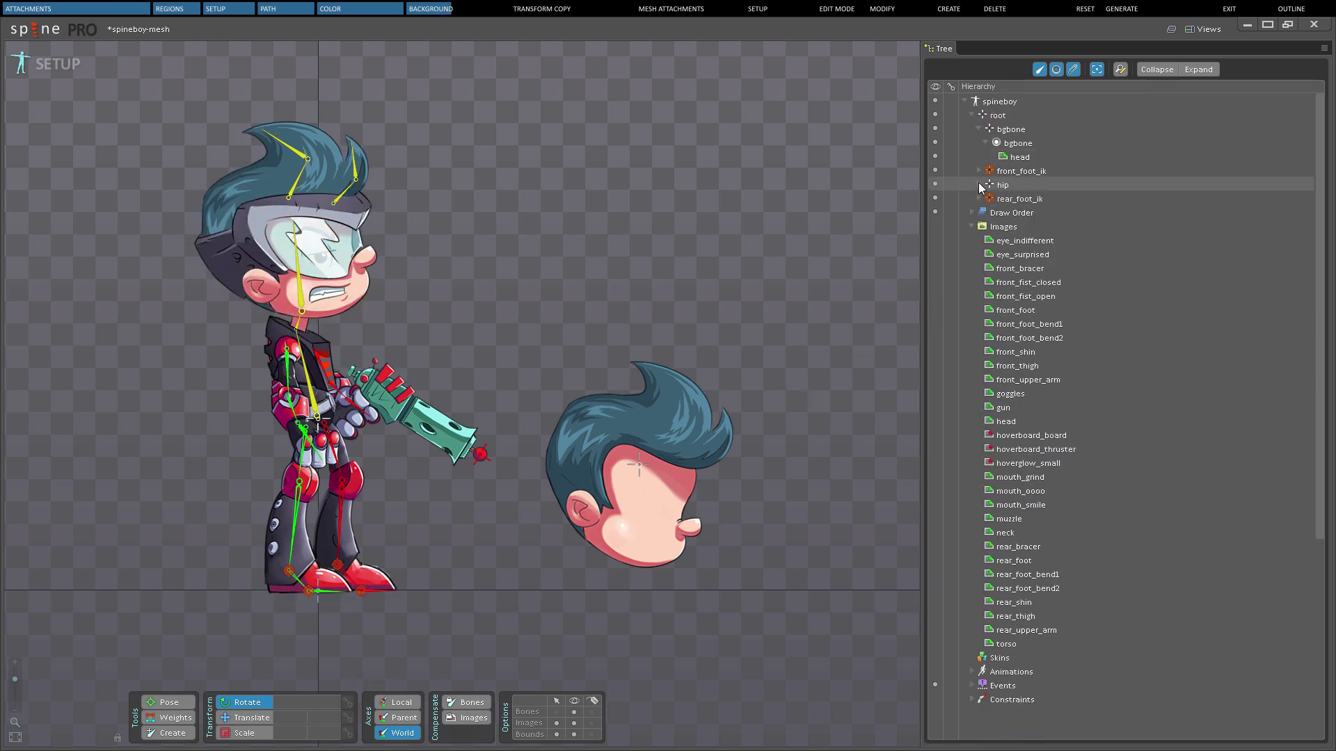
Tint the head region pink-red (FF6865FF) with reduced alpha
{"action": "left_click", "coordinate": [1023, 161]}
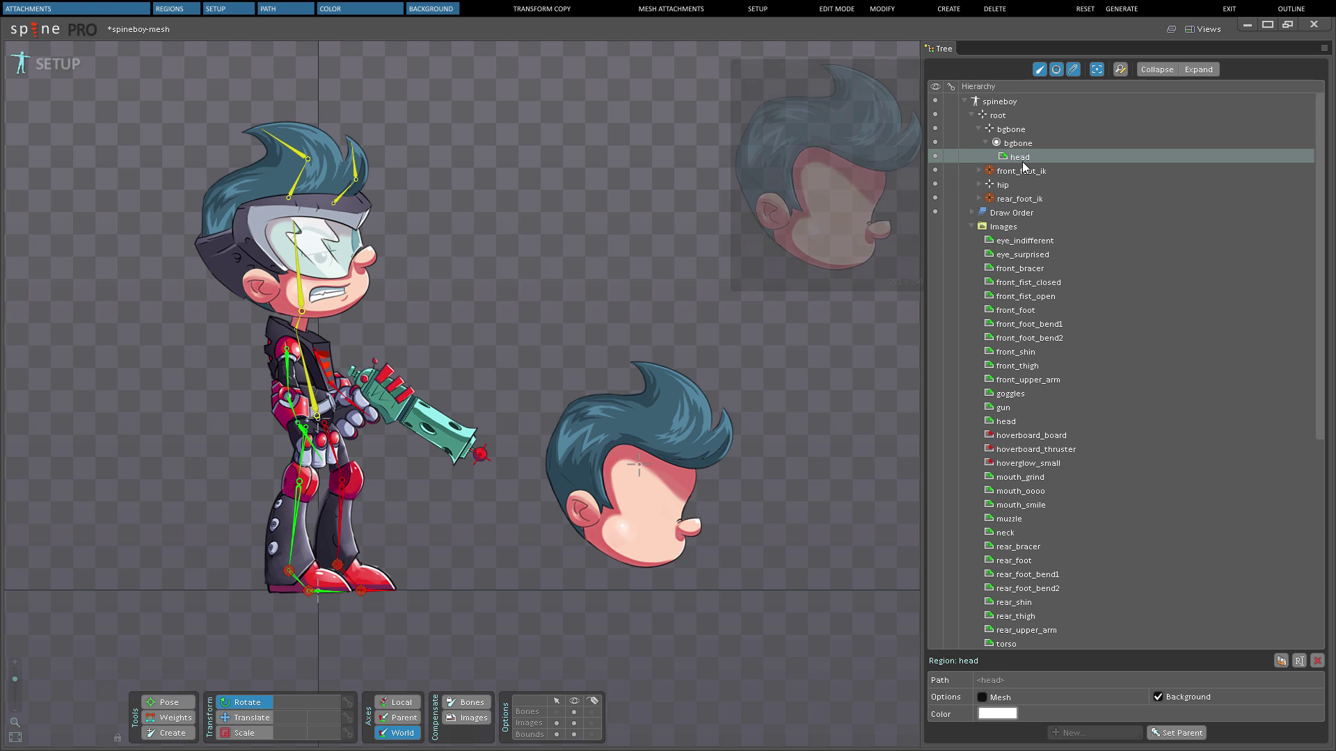
{"action": "left_click", "coordinate": [997, 713]}
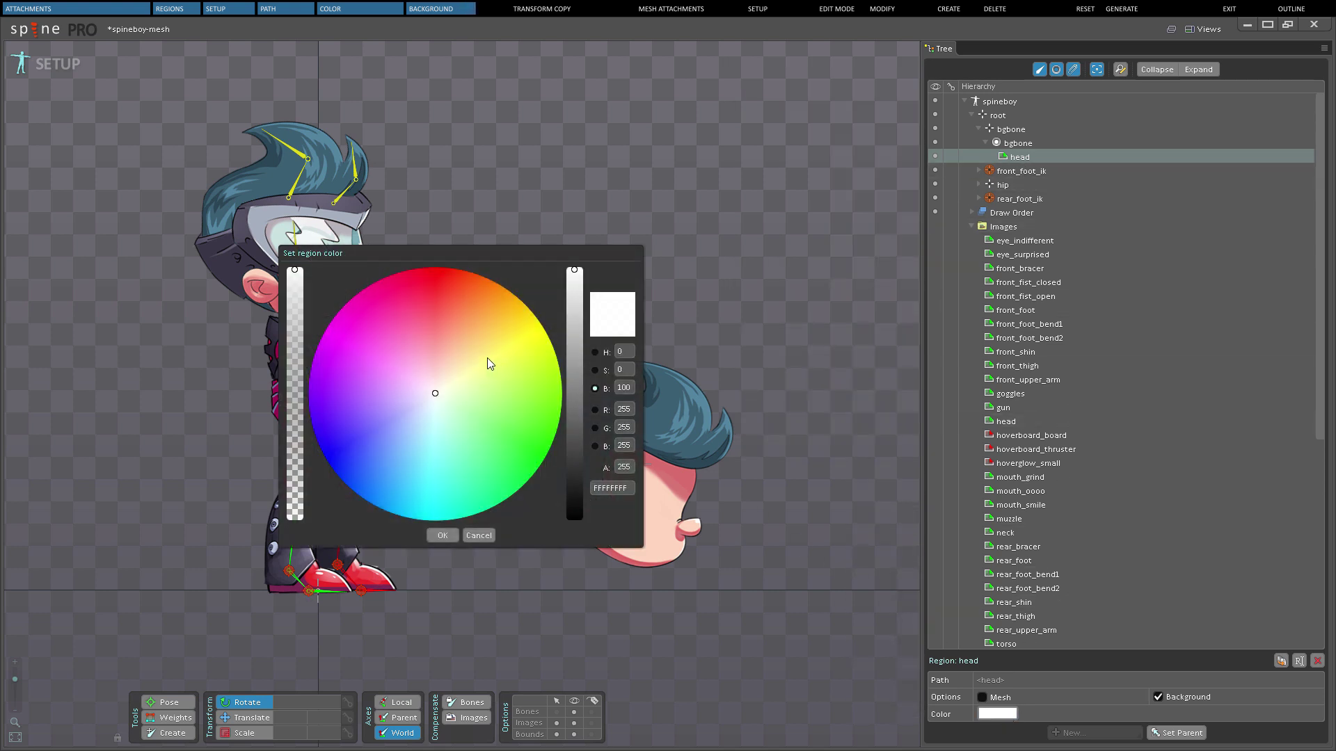
{"action": "left_click", "coordinate": [436, 318]}
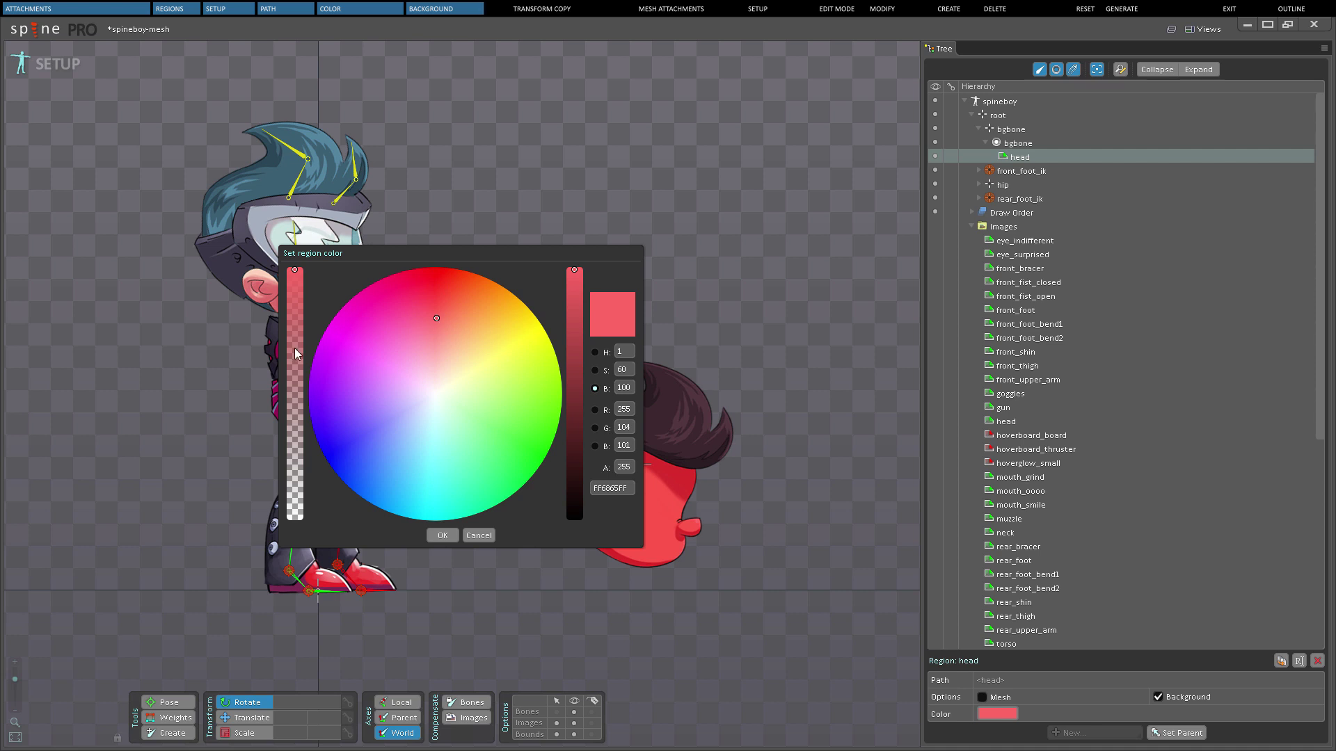
{"action": "left_click", "coordinate": [295, 367]}
{"action": "left_click", "coordinate": [440, 536]}
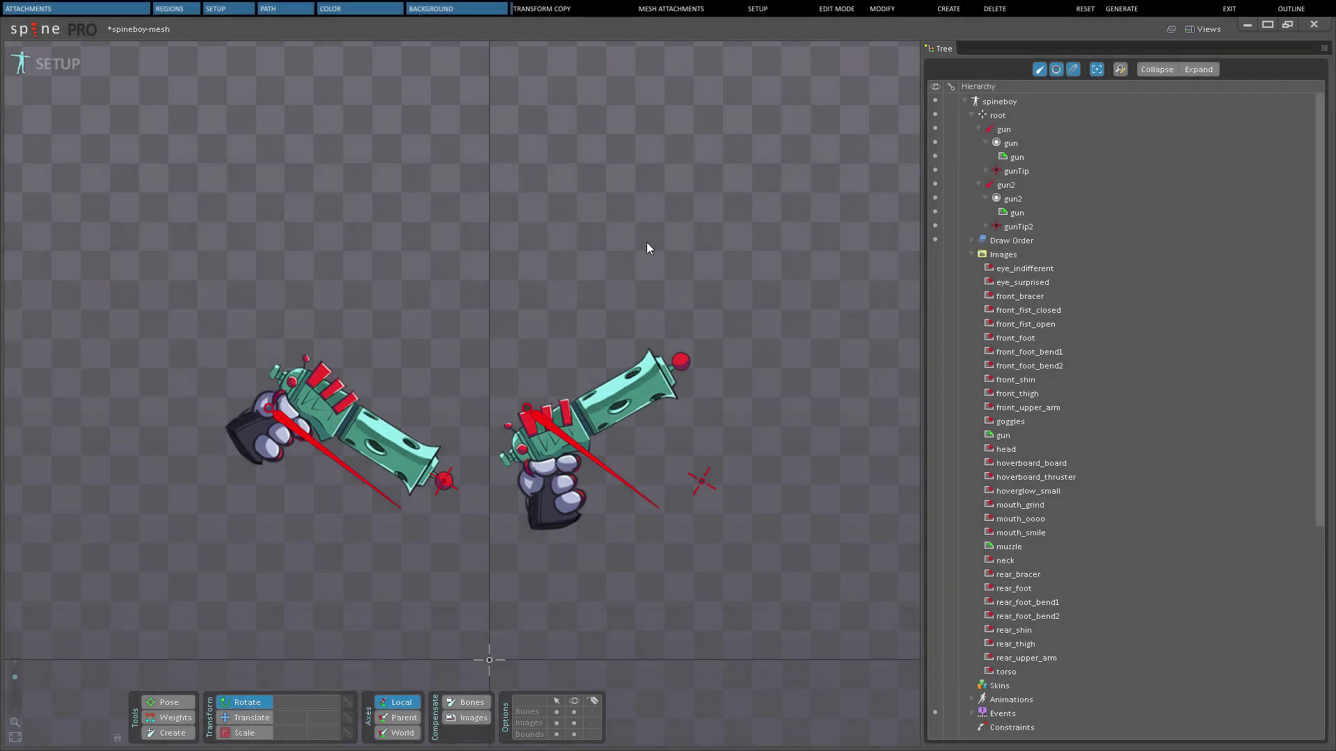
Copy the left gun's transform onto the right gun's attachment
{"action": "left_click", "coordinate": [1000, 159]}
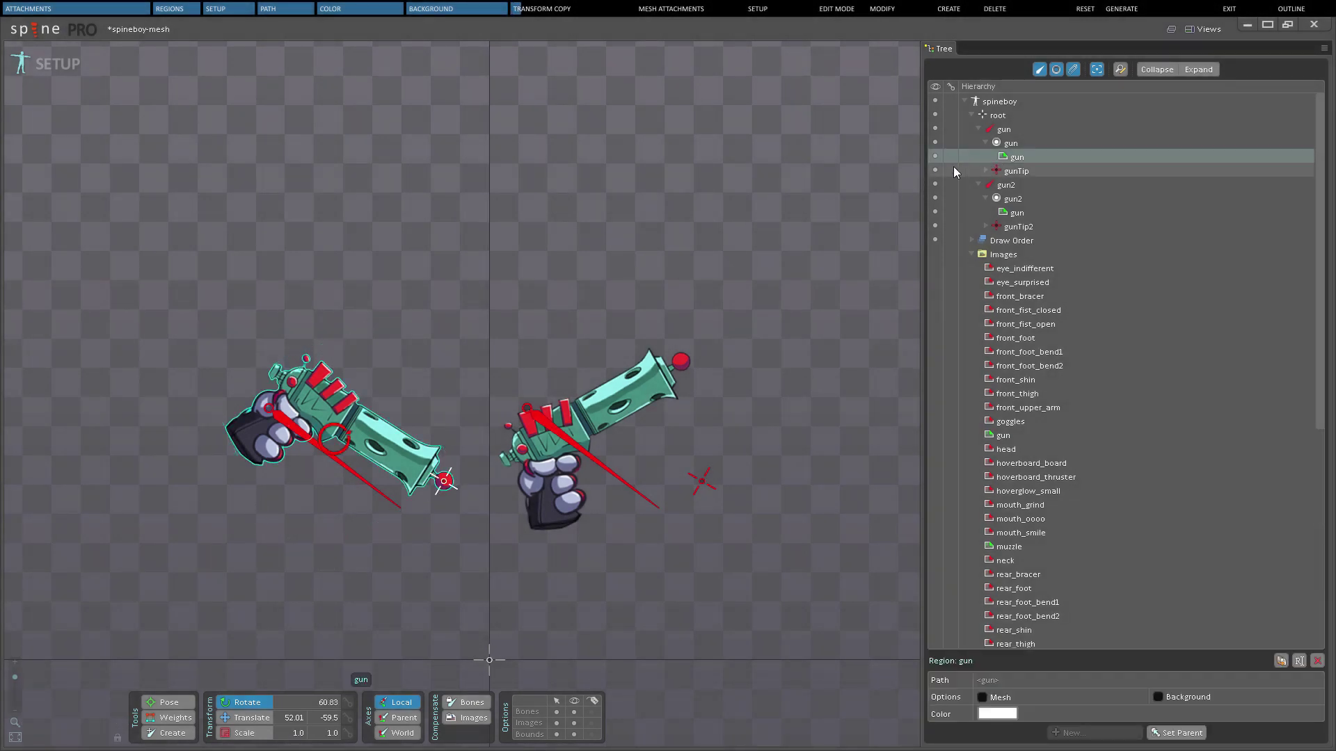
{"action": "key", "text": "ctrl+c"}
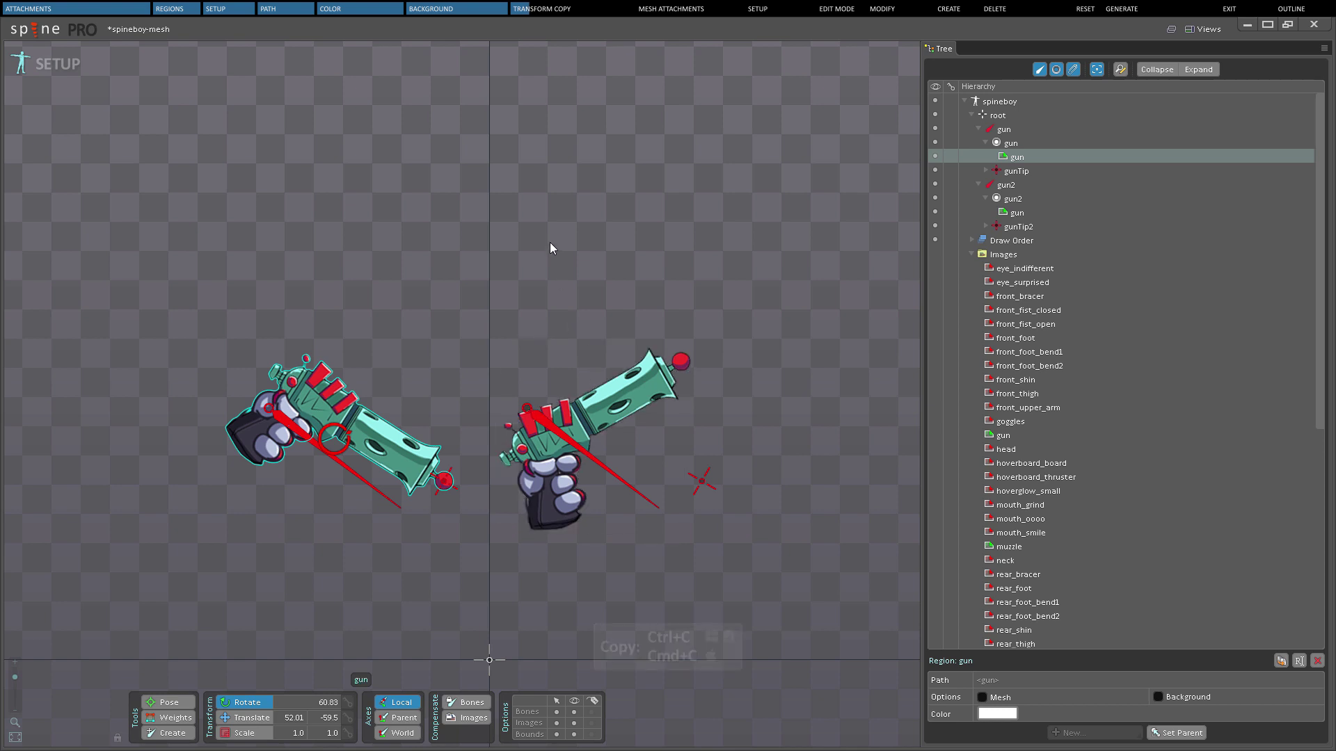
{"action": "left_click", "coordinate": [1016, 213]}
{"action": "key", "text": "ctrl+v"}
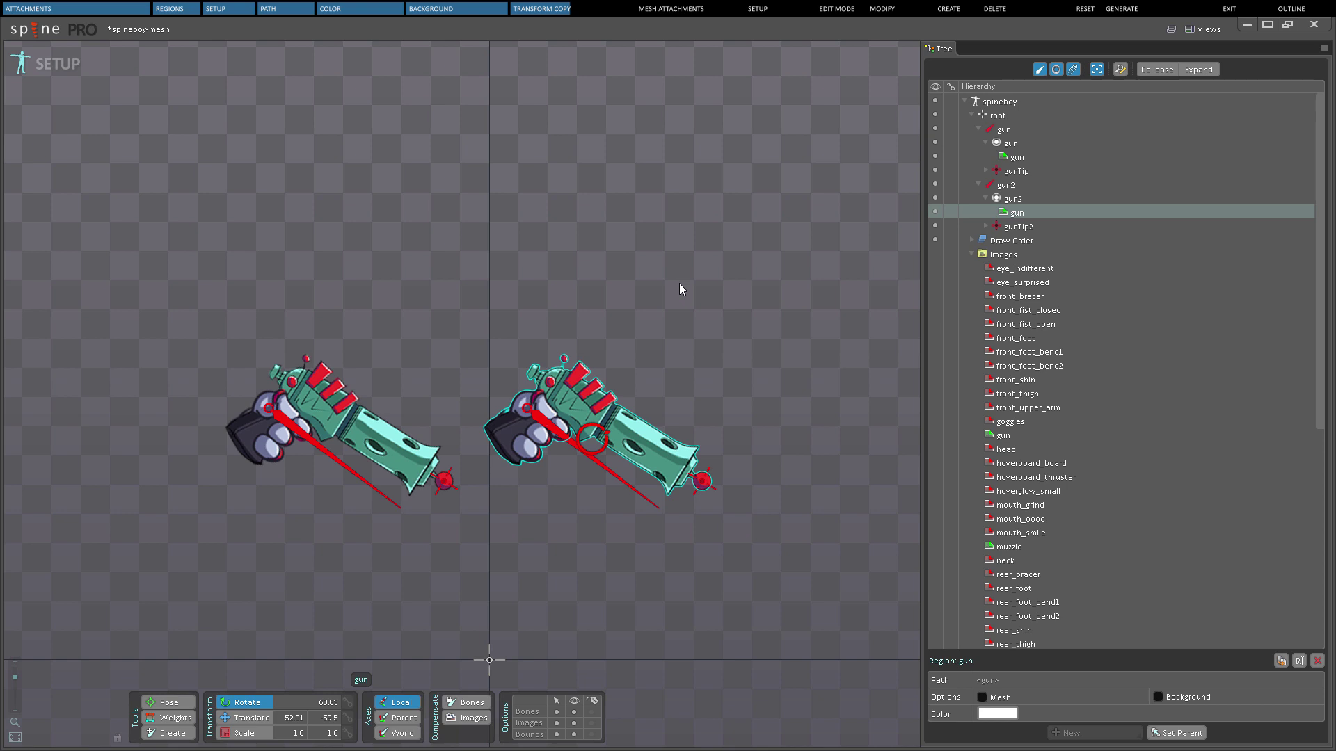
Add the gun image as a gun2 attachment in the gun slot and make gun2 visible
{"action": "key", "text": "space"}
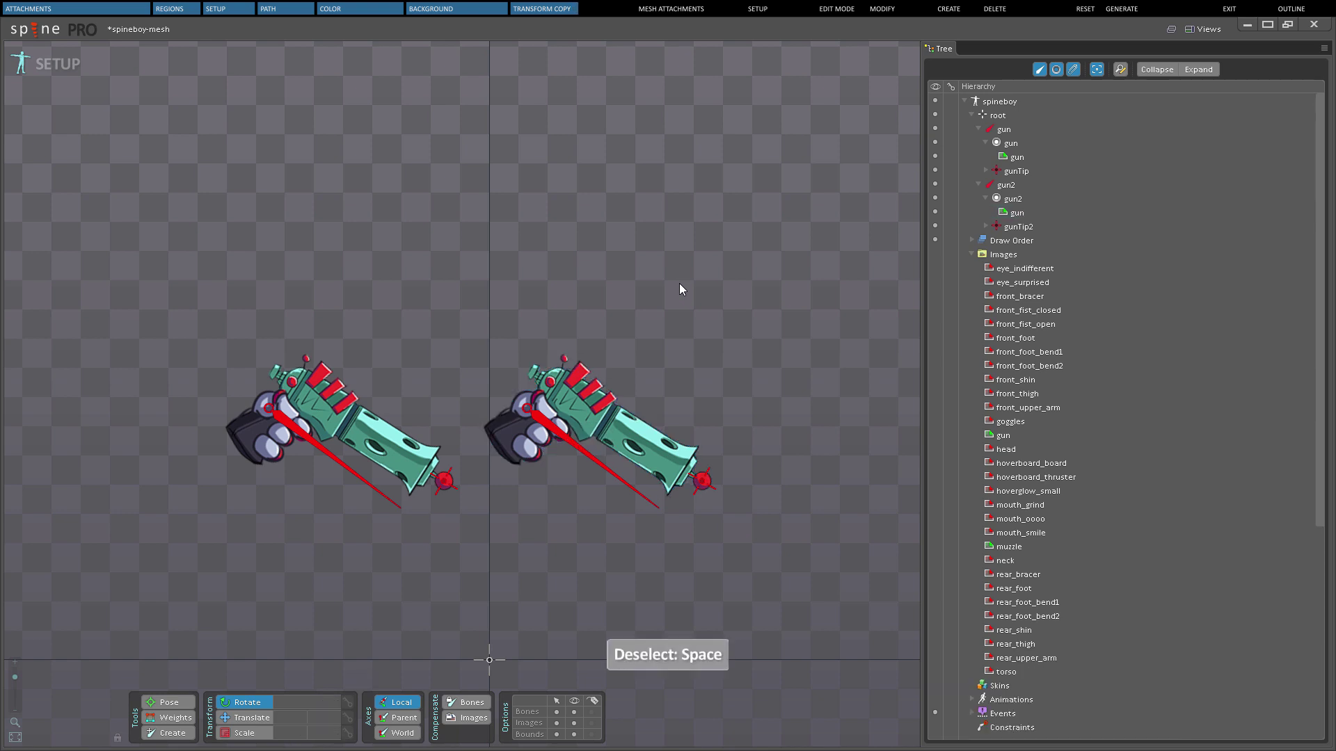
{"action": "left_click", "coordinate": [1003, 435]}
{"action": "left_click_drag", "start_coordinate": [1070, 365], "coordinate": [1025, 157]}
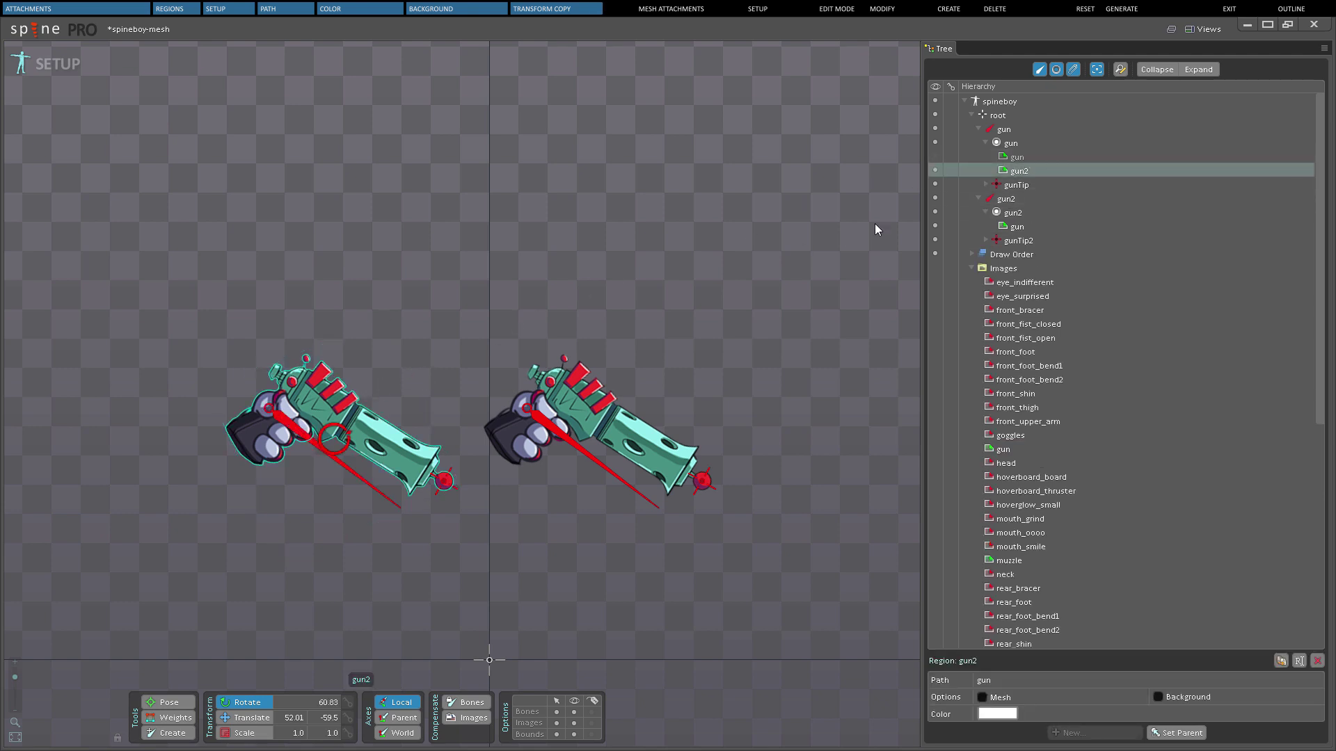
{"action": "left_click", "coordinate": [934, 157]}
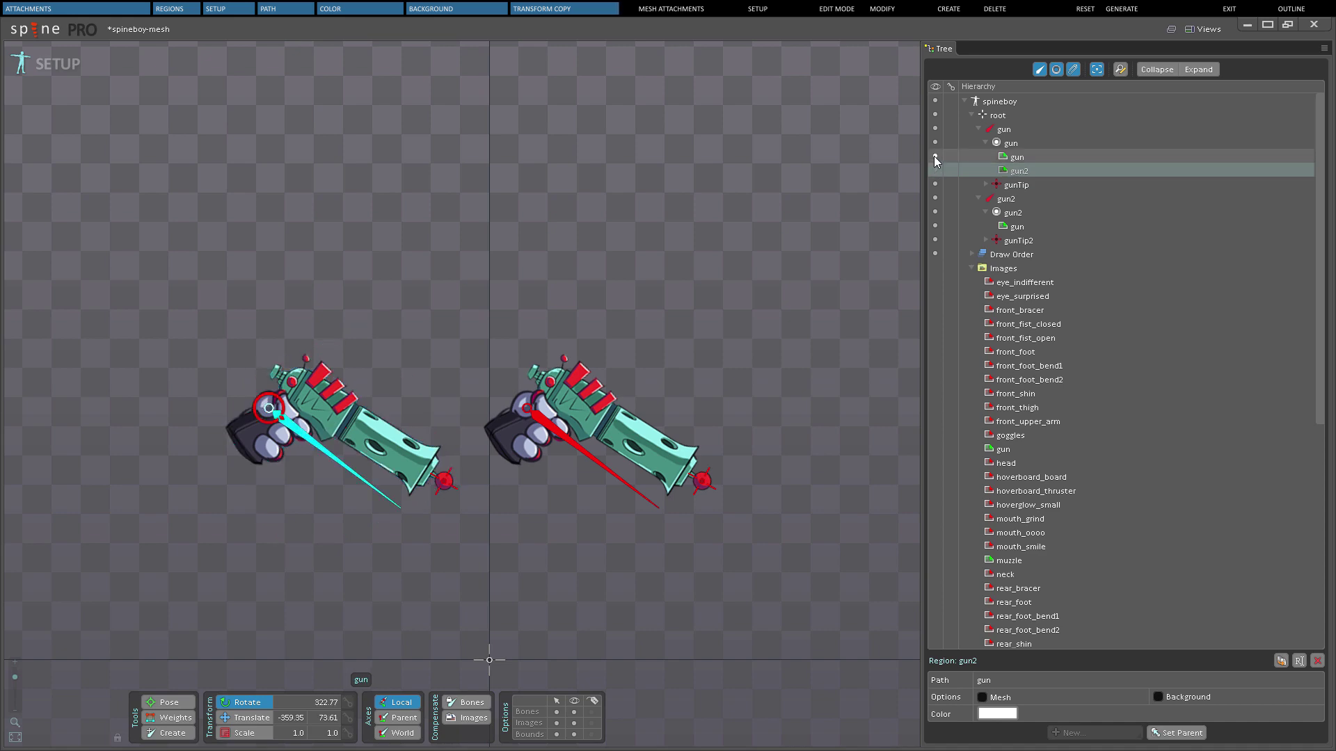
{"action": "left_click", "coordinate": [935, 170]}
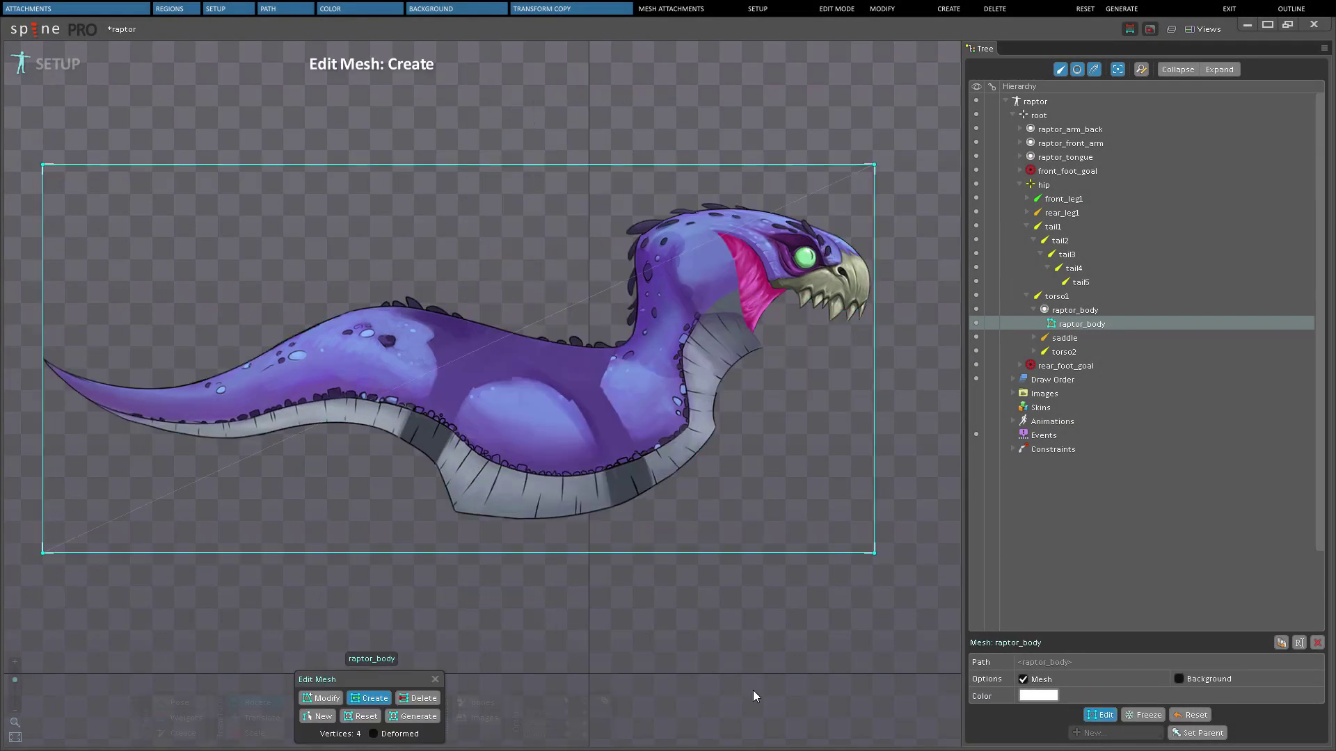
Trace a new closed hull of vertices around the raptor_body image
{"action": "left_click", "coordinate": [318, 716]}
{"action": "left_click", "coordinate": [43, 369]}
{"action": "left_click", "coordinate": [244, 450]}
{"action": "left_click", "coordinate": [405, 451]}
{"action": "left_click", "coordinate": [533, 529]}
{"action": "left_click", "coordinate": [726, 430]}
{"action": "left_click", "coordinate": [873, 323]}
{"action": "left_click", "coordinate": [807, 209]}
{"action": "left_click", "coordinate": [703, 189]}
{"action": "left_click", "coordinate": [616, 219]}
{"action": "left_click", "coordinate": [601, 328]}
{"action": "left_click", "coordinate": [448, 298]}
{"action": "left_click", "coordinate": [340, 301]}
{"action": "left_click", "coordinate": [223, 364]}
{"action": "left_click", "coordinate": [78, 368]}
{"action": "left_click", "coordinate": [43, 370]}
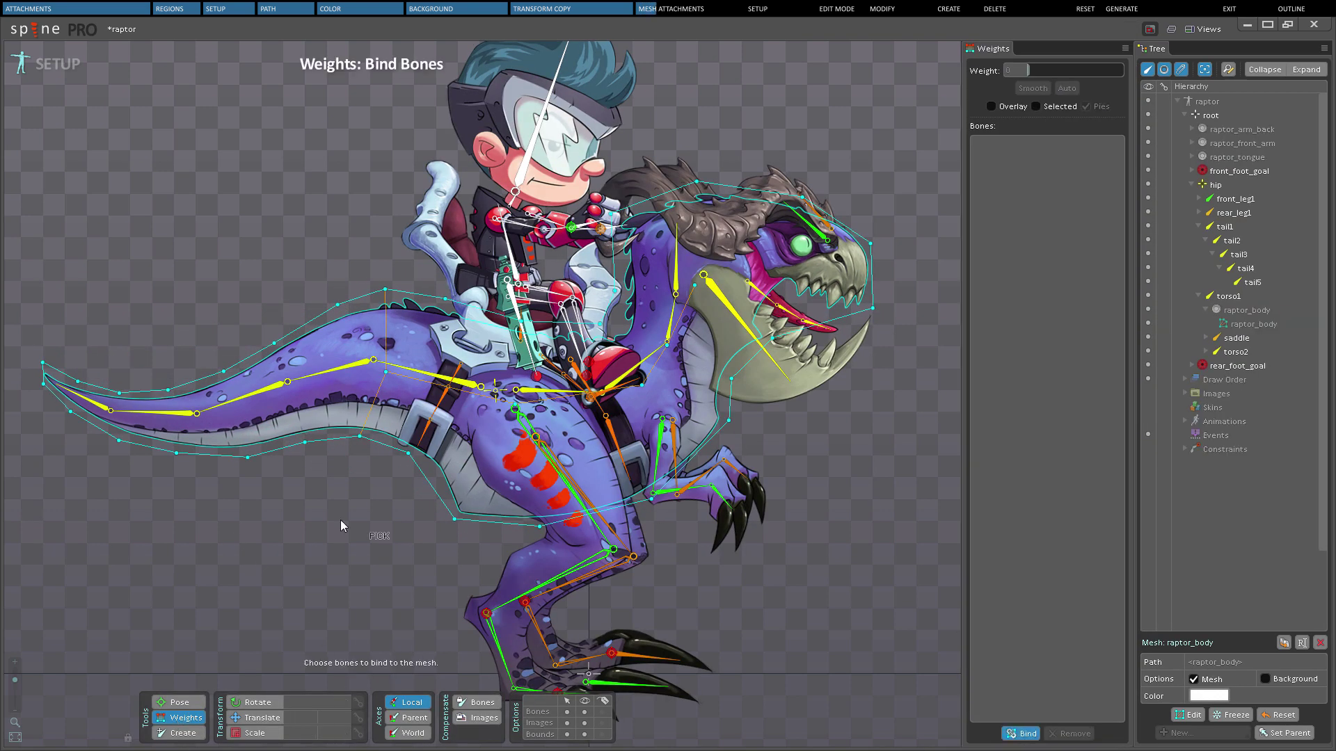
Bind the raptor mesh to the tail, hip, torso, neck and head bones and swing the tail to test weights
{"action": "left_click", "coordinate": [83, 400]}
{"action": "left_click", "coordinate": [153, 412]}
{"action": "left_click", "coordinate": [244, 397]}
{"action": "left_click", "coordinate": [330, 371]}
{"action": "key", "text": "Return"}
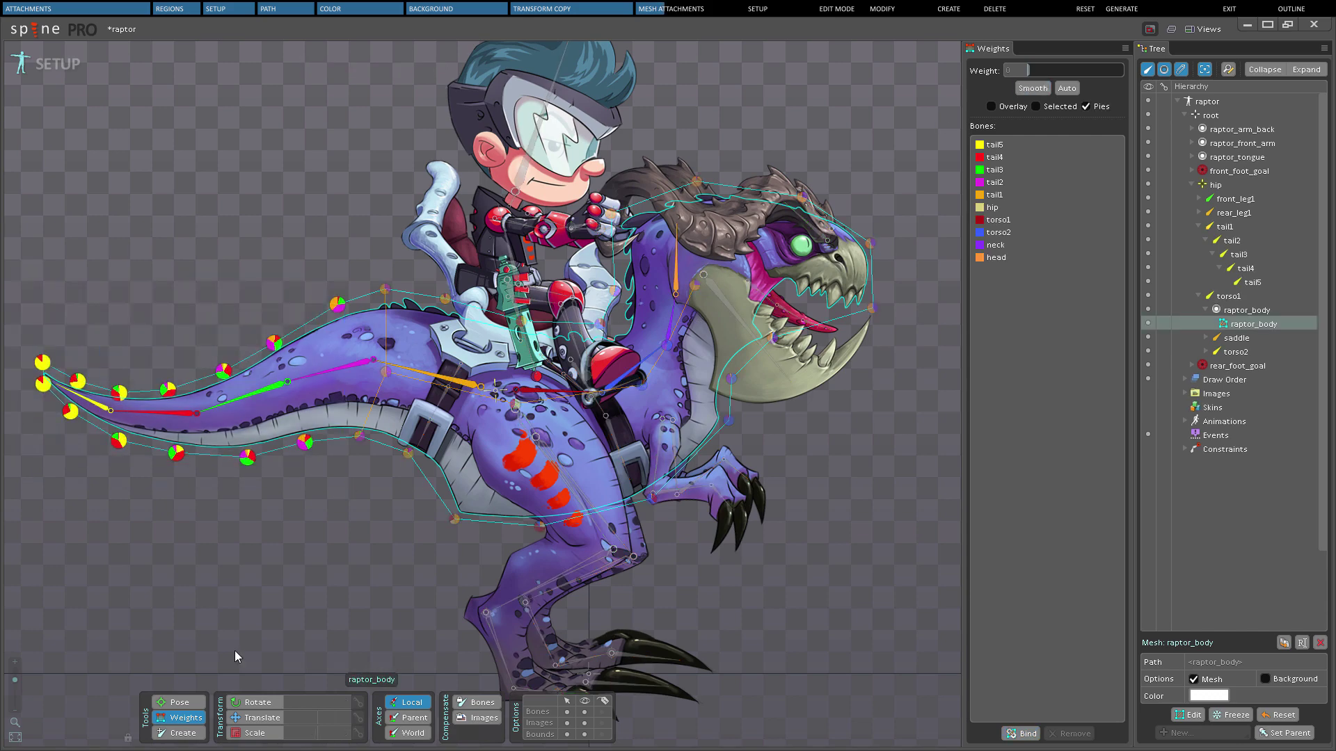
{"action": "key", "text": "space"}
{"action": "left_click_drag", "start_coordinate": [349, 363], "coordinate": [202, 325]}
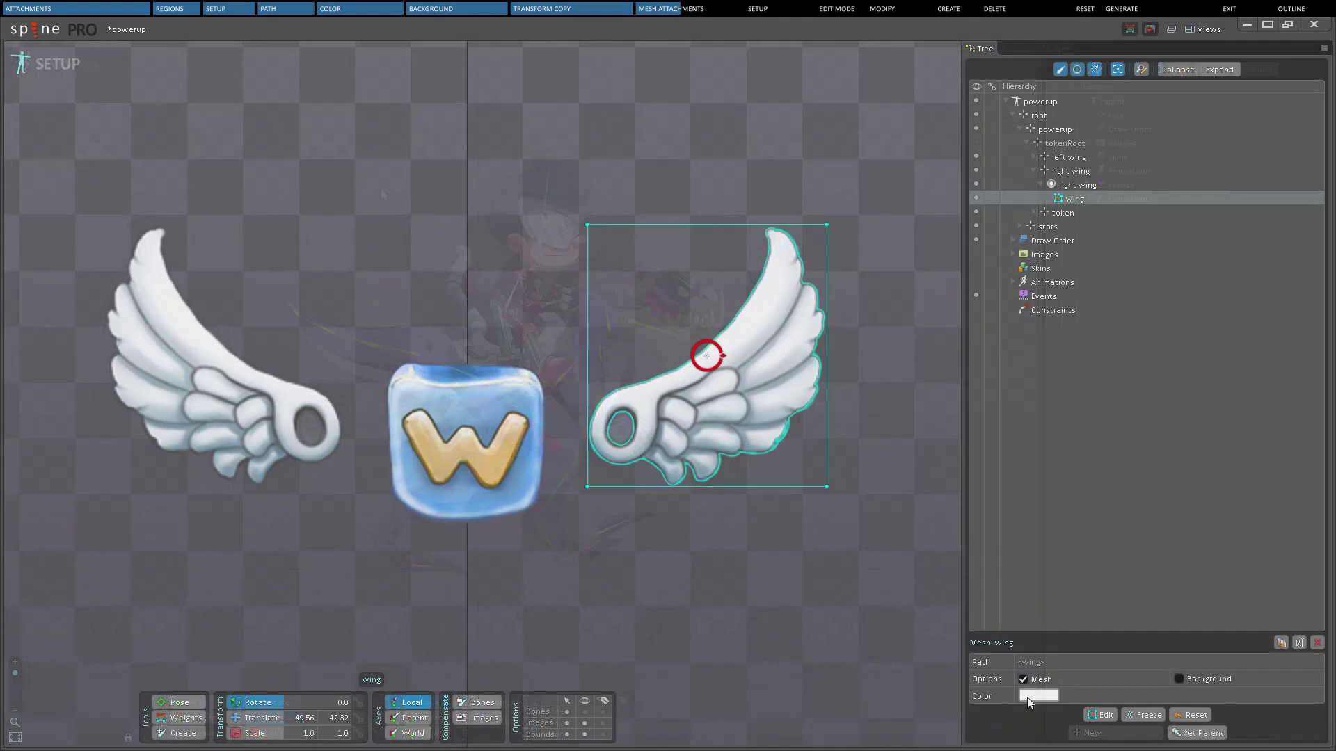
Start a new wing mesh and place vertices around the wing outline until the nine-vertex hull closes
{"action": "left_click", "coordinate": [1090, 717]}
{"action": "left_click", "coordinate": [320, 716]}
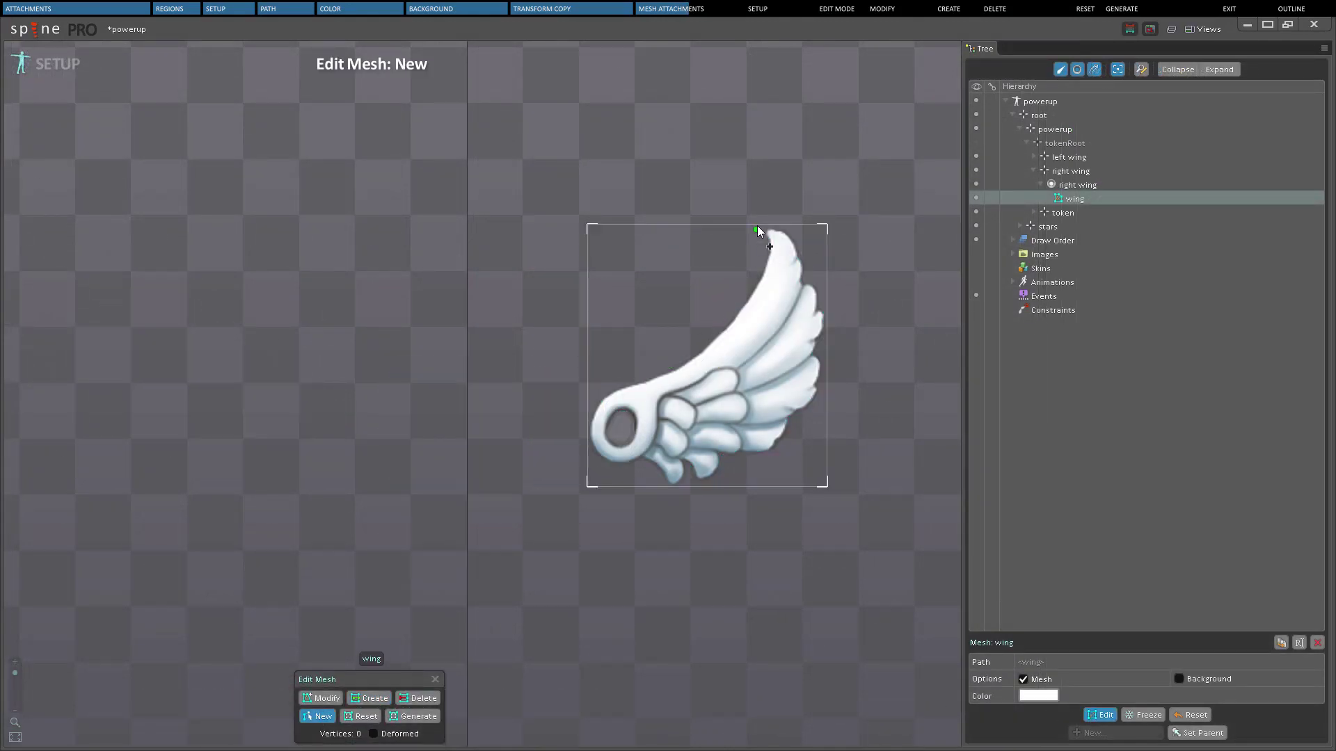
{"action": "left_click", "coordinate": [719, 328]}
{"action": "left_click", "coordinate": [719, 479]}
{"action": "left_click", "coordinate": [827, 420]}
{"action": "left_click", "coordinate": [826, 297]}
{"action": "left_click", "coordinate": [785, 223]}
{"action": "left_click", "coordinate": [784, 224]}
{"action": "left_click", "coordinate": [761, 225]}
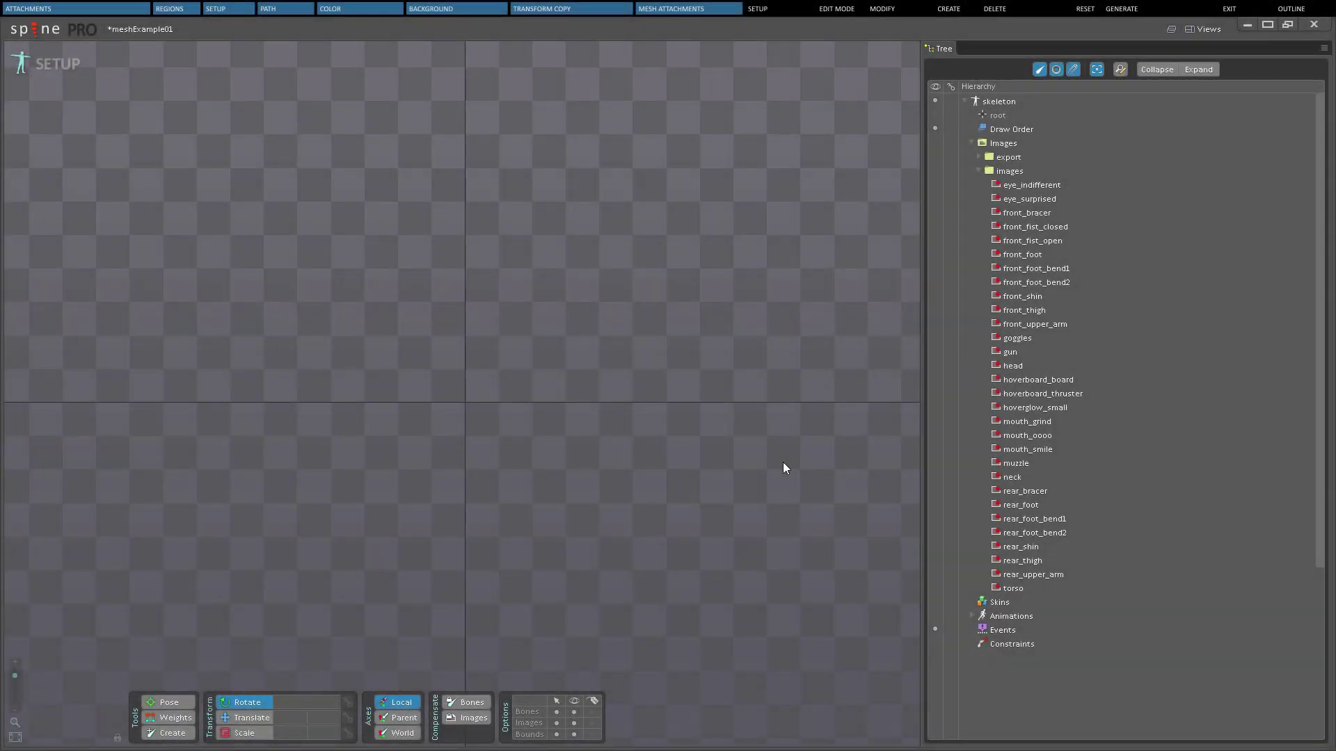
Place the head image under root, convert images/head to a mesh, and enter Edit Mesh mode
{"action": "left_click_drag", "start_coordinate": [1006, 371], "coordinate": [494, 375]}
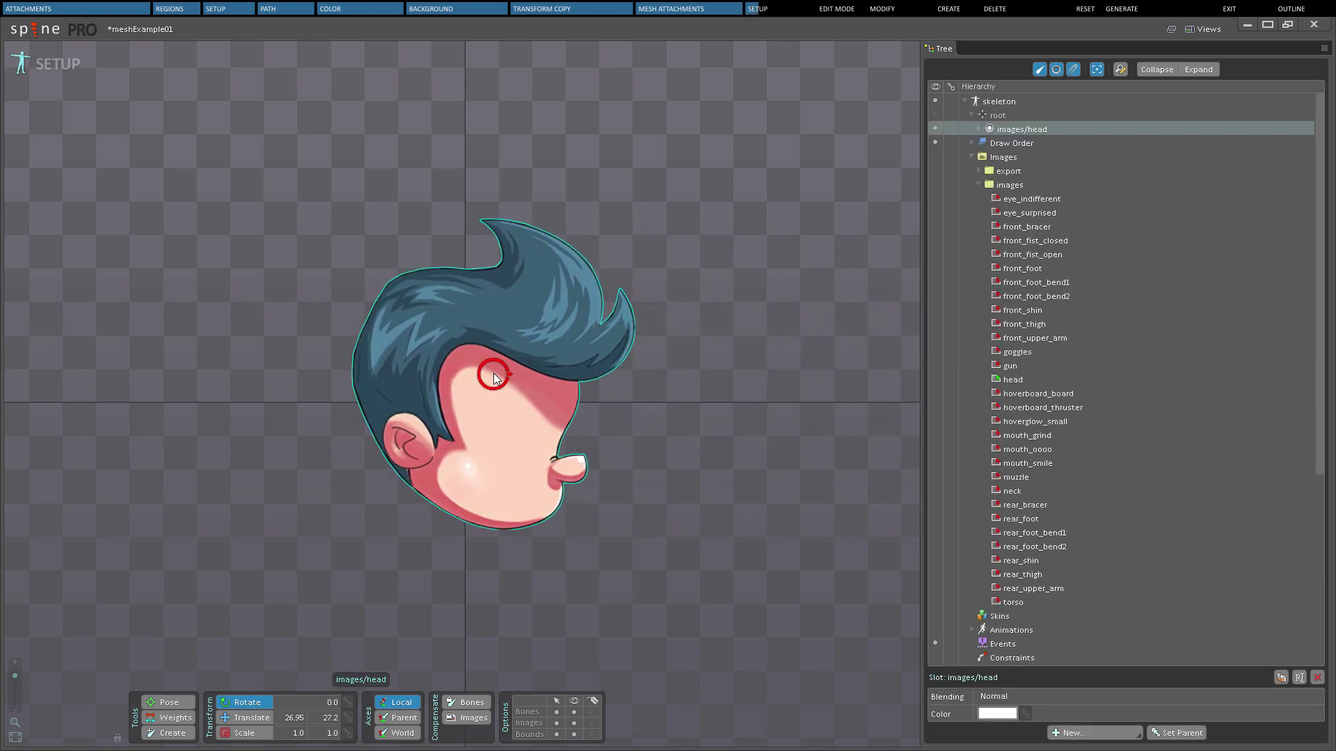
{"action": "left_click", "coordinate": [978, 129]}
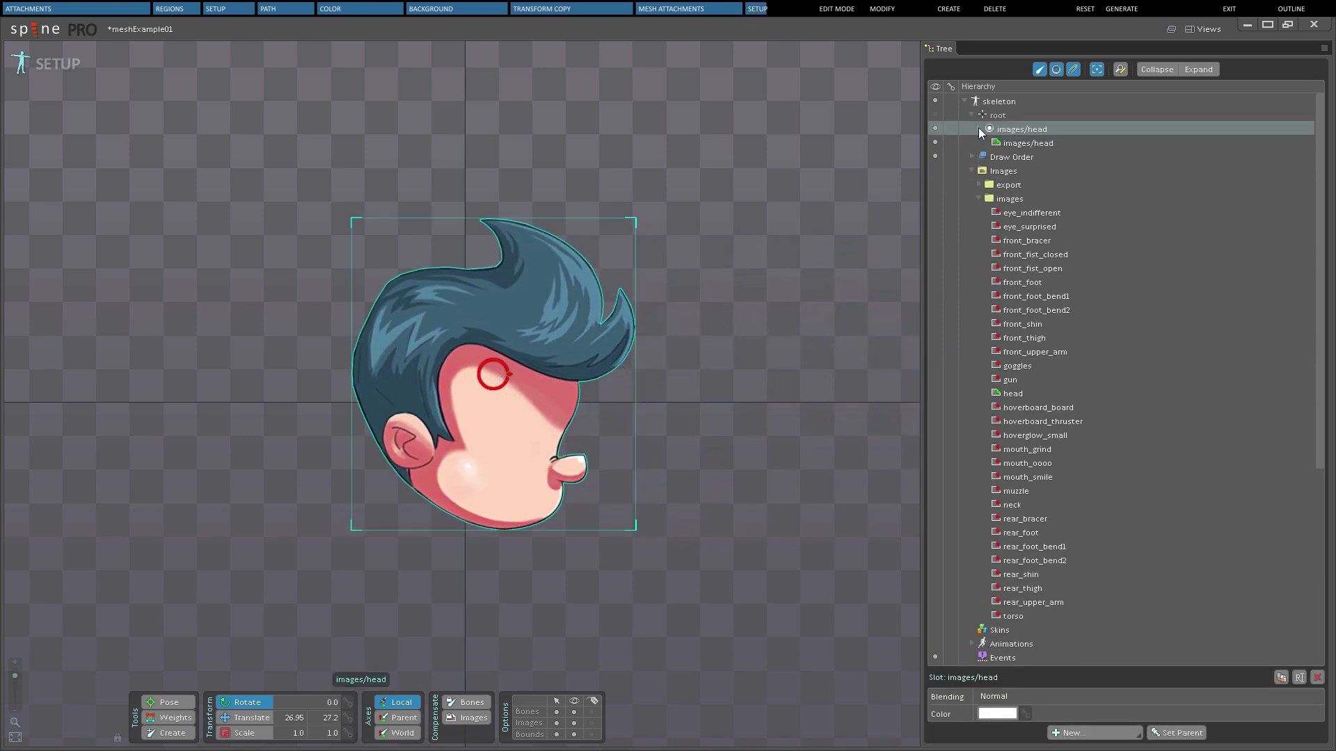
{"action": "left_click", "coordinate": [1016, 143]}
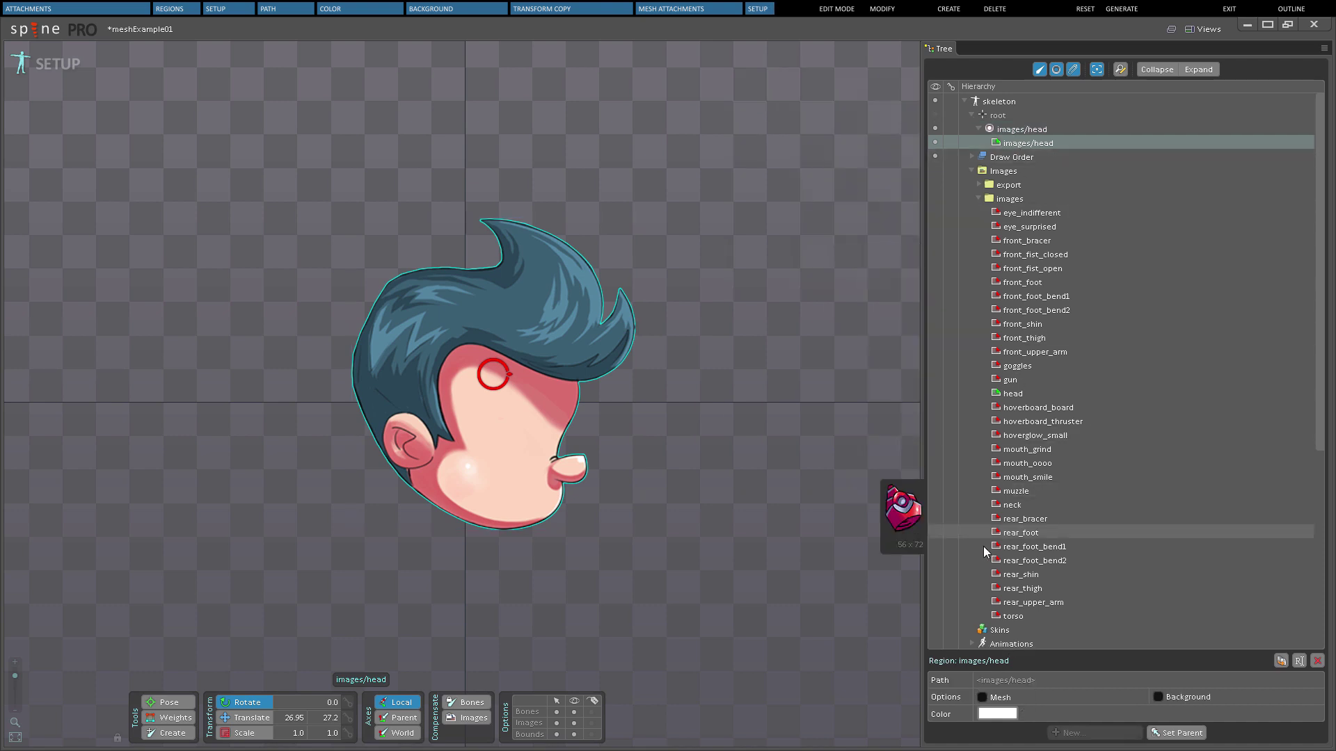
{"action": "left_click", "coordinate": [981, 697]}
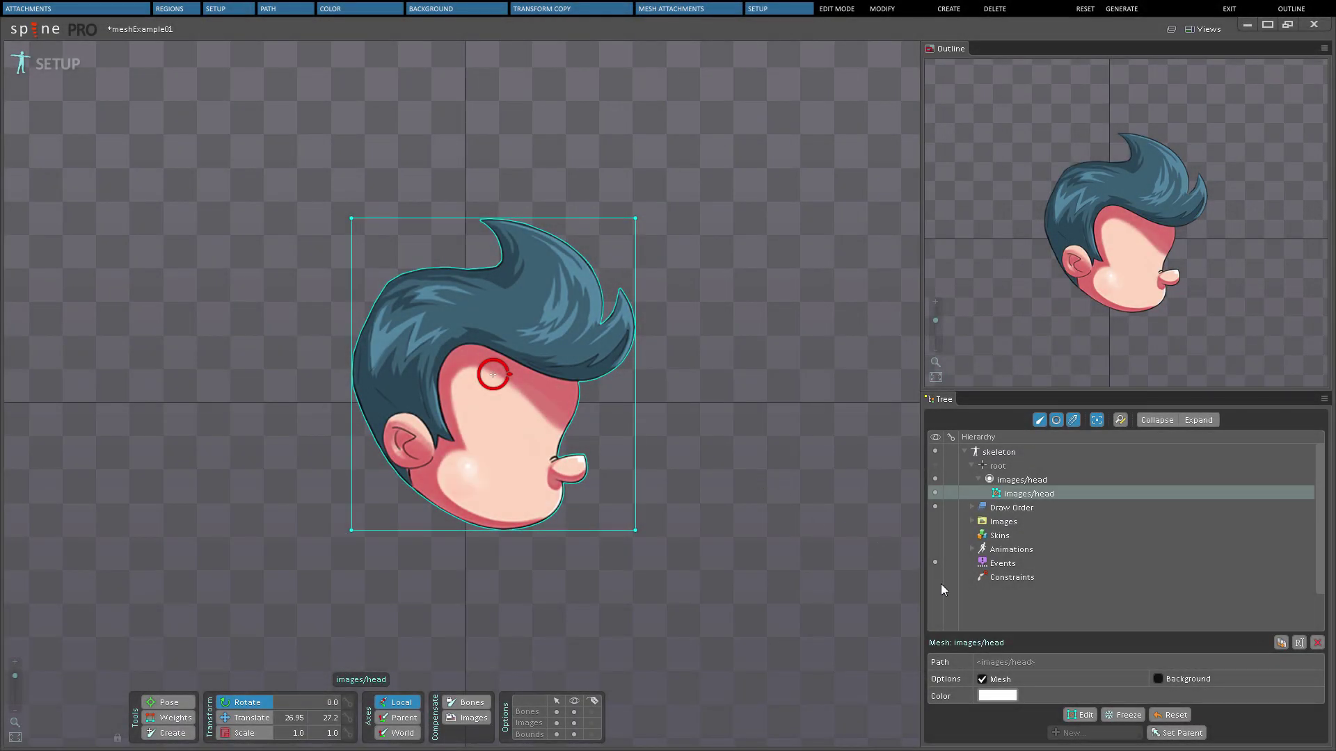
{"action": "left_click", "coordinate": [1080, 715]}
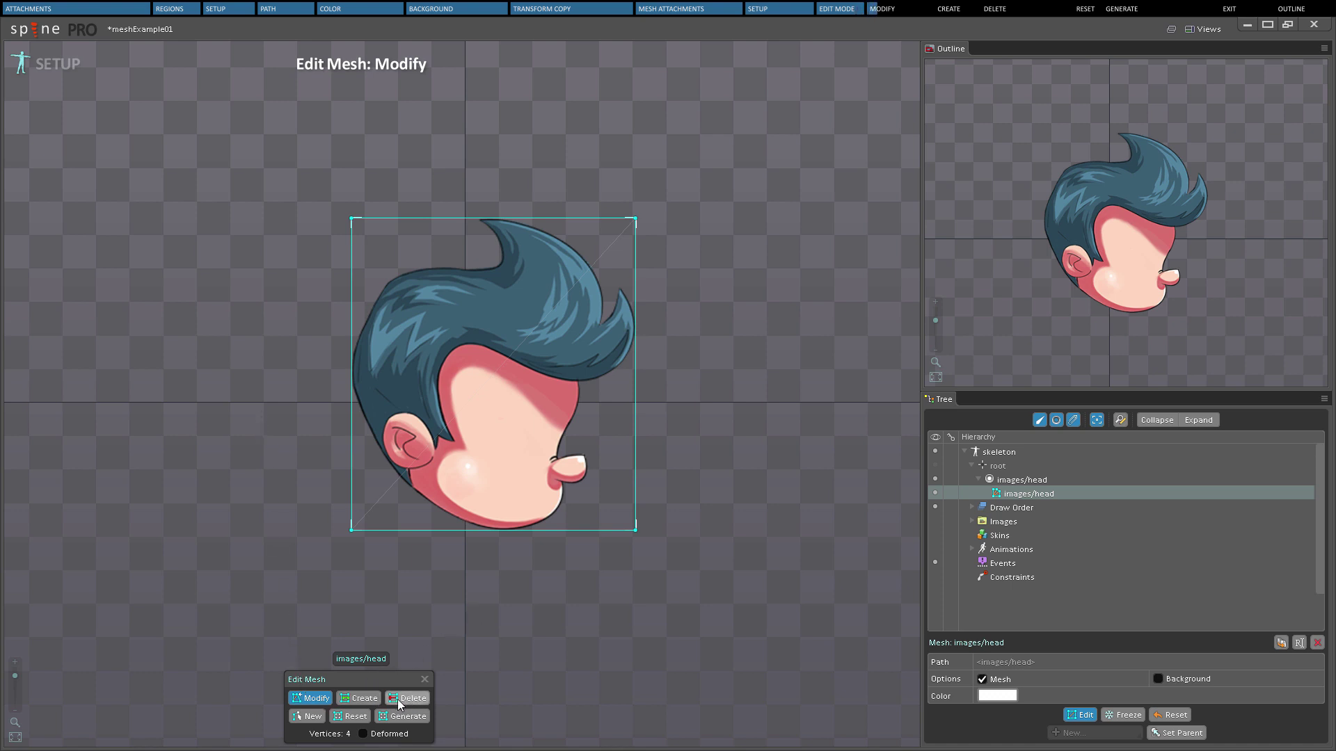
Drag the head mesh's bottom-left and bottom-right corners and bottom edge, undoing each move
{"action": "left_click", "coordinate": [351, 531]}
{"action": "left_click_drag", "start_coordinate": [351, 532], "coordinate": [397, 469]}
{"action": "key", "text": "ctrl+z"}
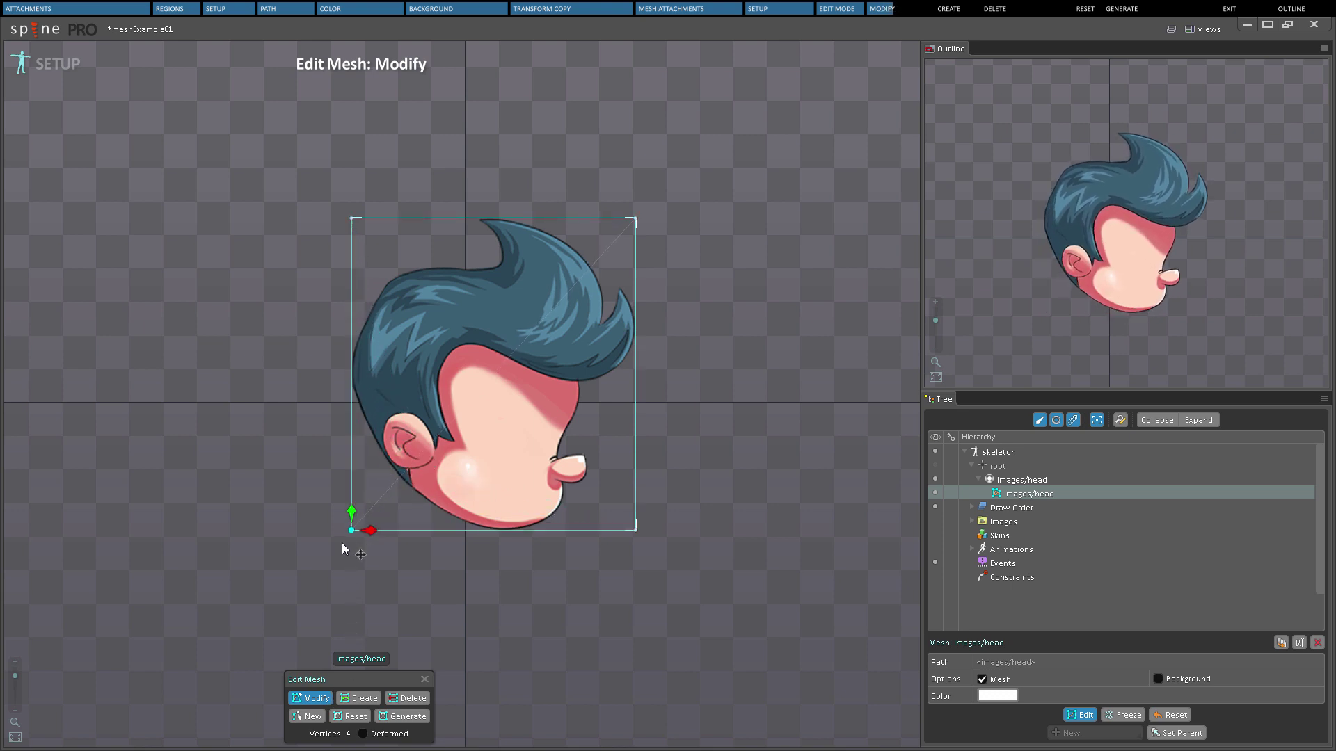
{"action": "left_click_drag", "start_coordinate": [635, 532], "coordinate": [553, 449]}
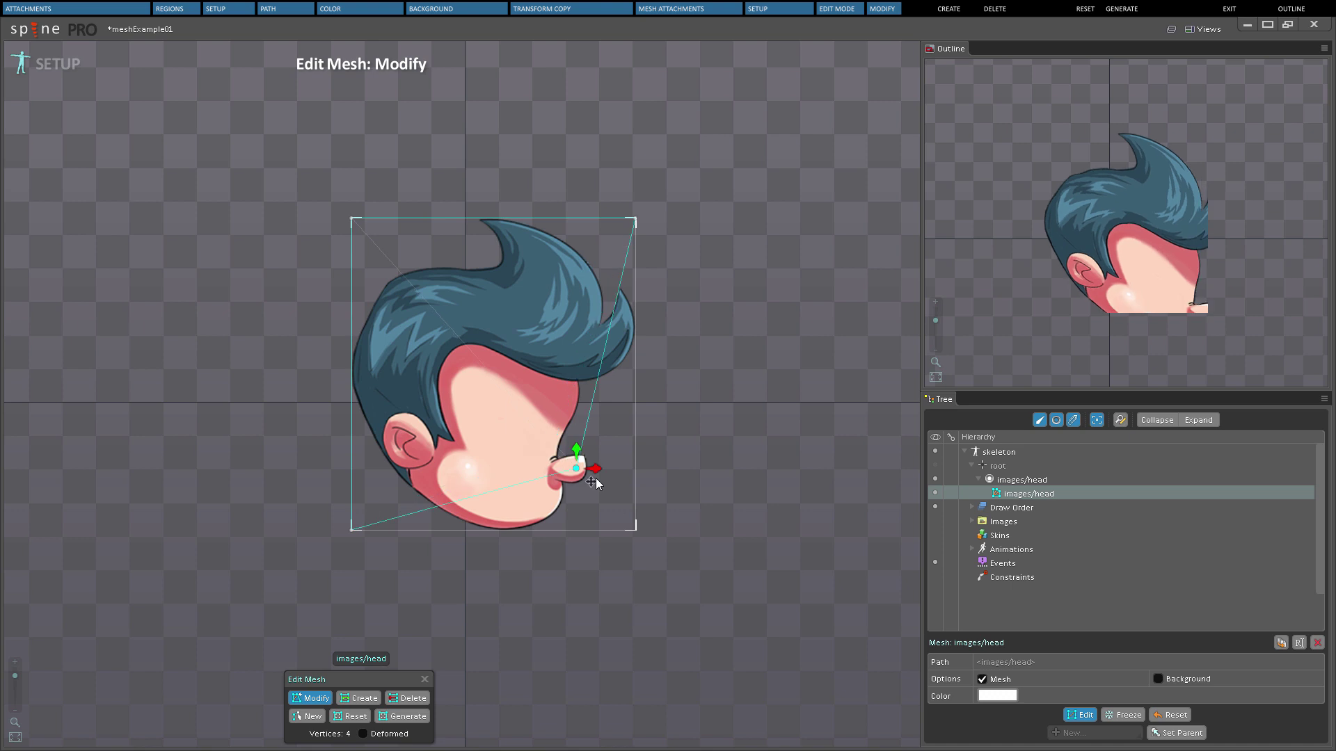
{"action": "key", "text": "ctrl+z"}
{"action": "left_click", "coordinate": [353, 534]}
{"action": "mouse_move", "coordinate": [496, 507]}
{"action": "left_mouse_down"}
{"action": "mouse_move", "coordinate": [494, 417]}
{"action": "mouse_move", "coordinate": [500, 515]}
{"action": "left_mouse_up"}
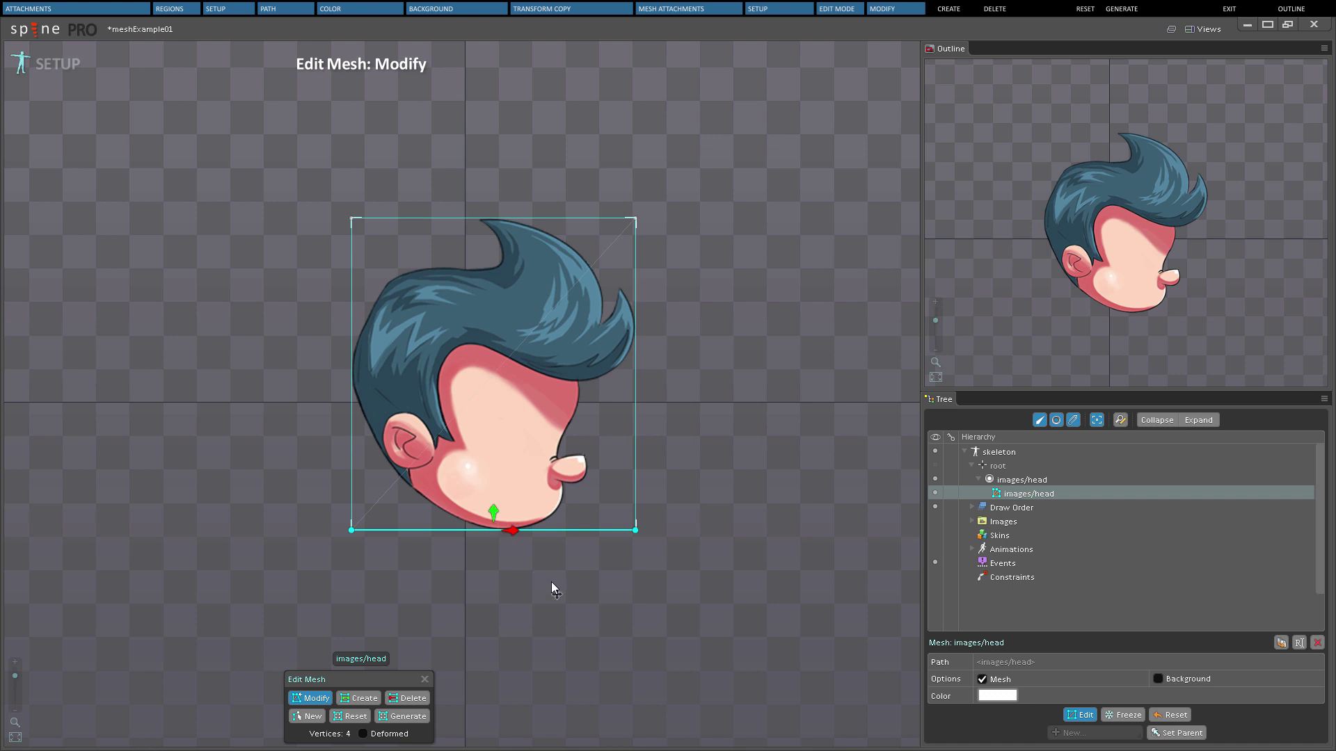
{"action": "key", "text": "ctrl+z"}
{"action": "key", "text": "ctrl+z"}
{"action": "key", "text": "ctrl+z"}
Add hull vertices along the face's right side from the chin up to the hair tip
{"action": "left_click", "coordinate": [359, 698]}
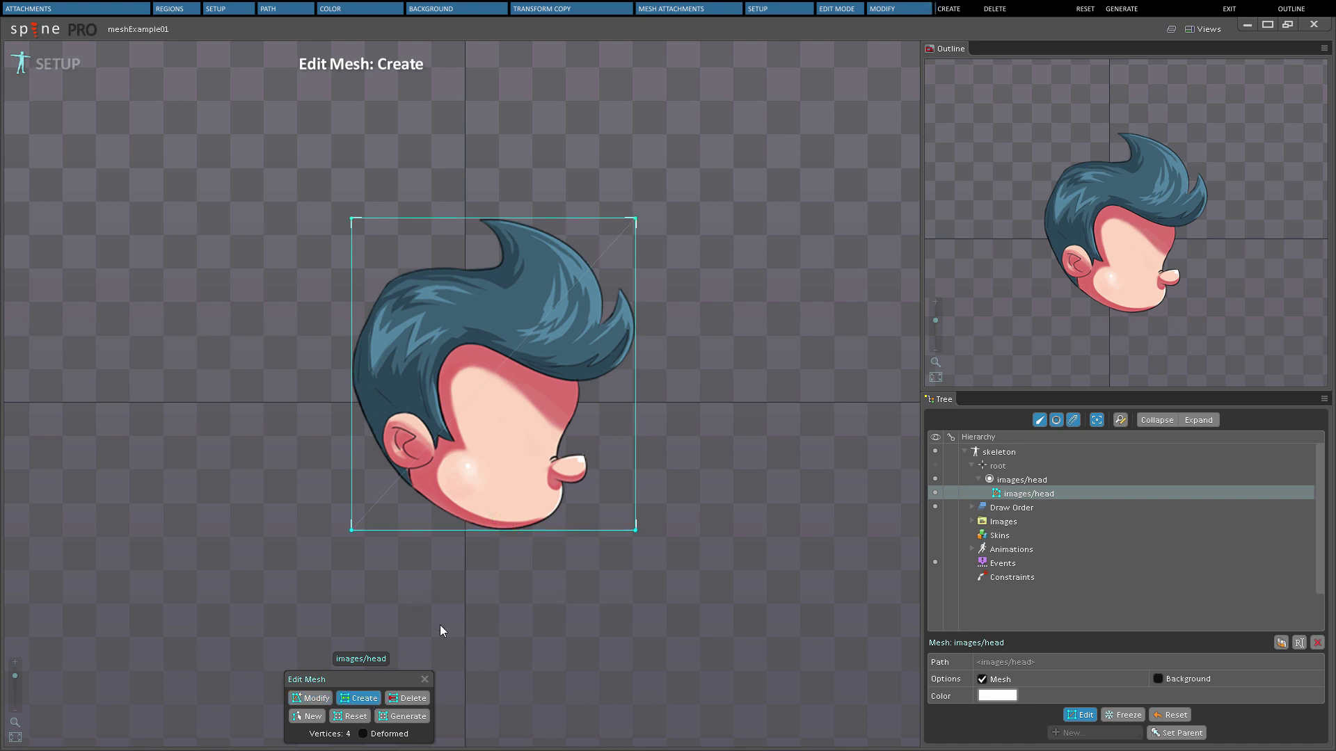
{"action": "left_click", "coordinate": [589, 439]}
{"action": "left_click", "coordinate": [612, 383]}
{"action": "left_click", "coordinate": [550, 529]}
{"action": "left_click_drag", "start_coordinate": [549, 529], "coordinate": [597, 471]}
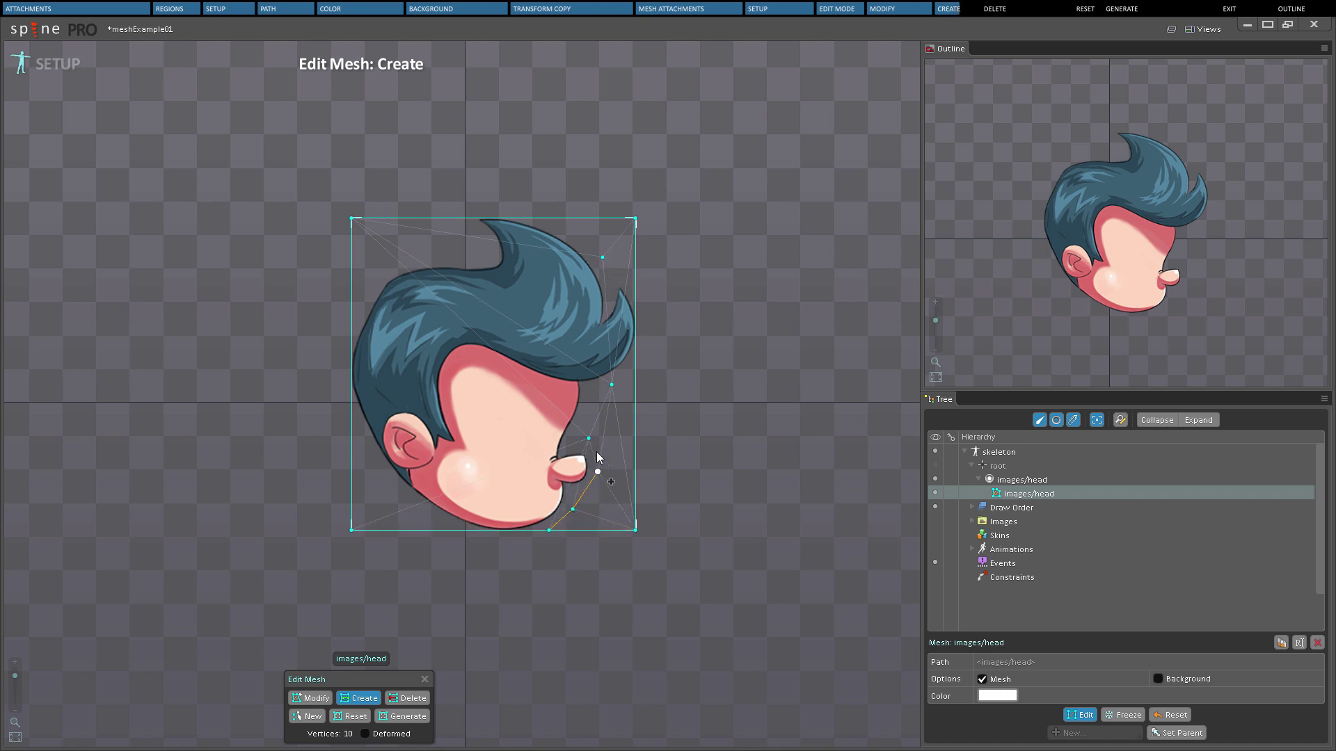
{"action": "left_click", "coordinate": [611, 384]}
{"action": "left_click", "coordinate": [635, 353]}
{"action": "left_click", "coordinate": [635, 299]}
{"action": "left_click", "coordinate": [602, 258]}
{"action": "left_click", "coordinate": [556, 218]}
Remove the two right corner vertices, then reset the head mesh to its four-corner rectangle
{"action": "left_click", "coordinate": [400, 695]}
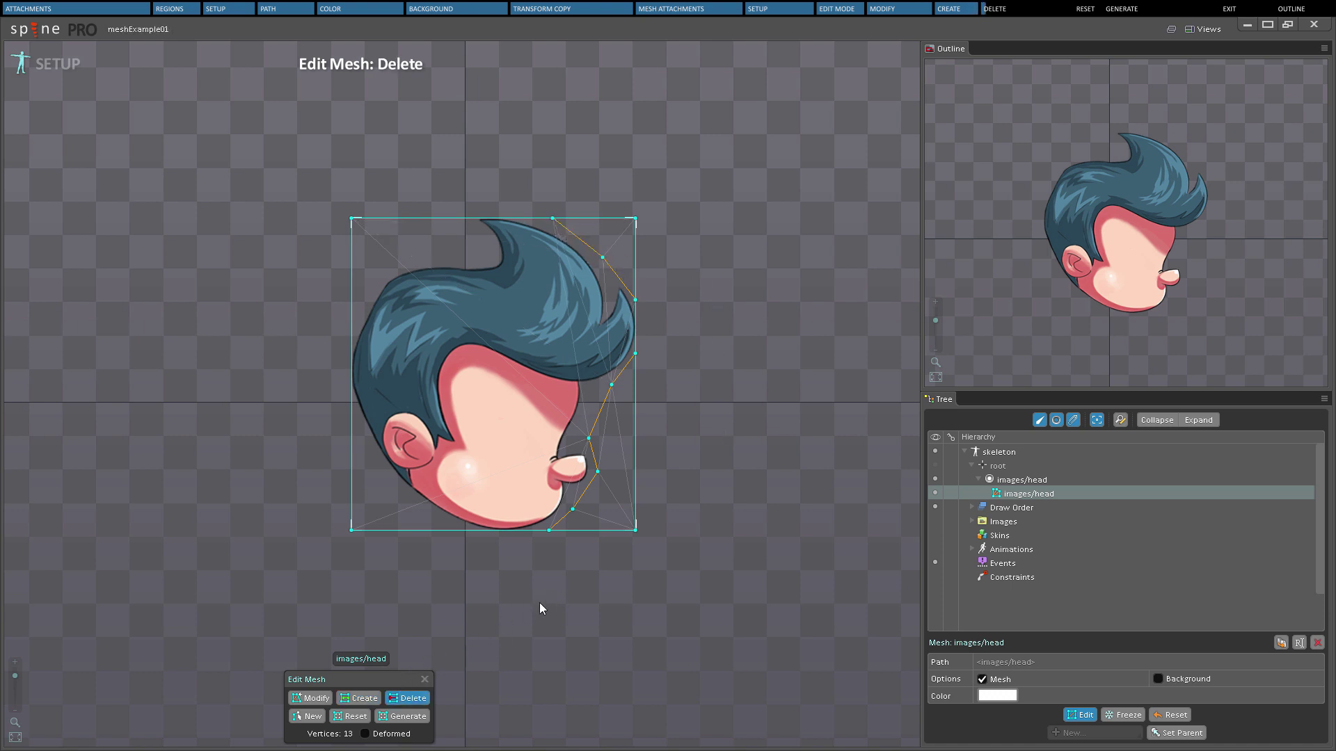
{"action": "left_click", "coordinate": [635, 530]}
{"action": "left_click", "coordinate": [635, 219]}
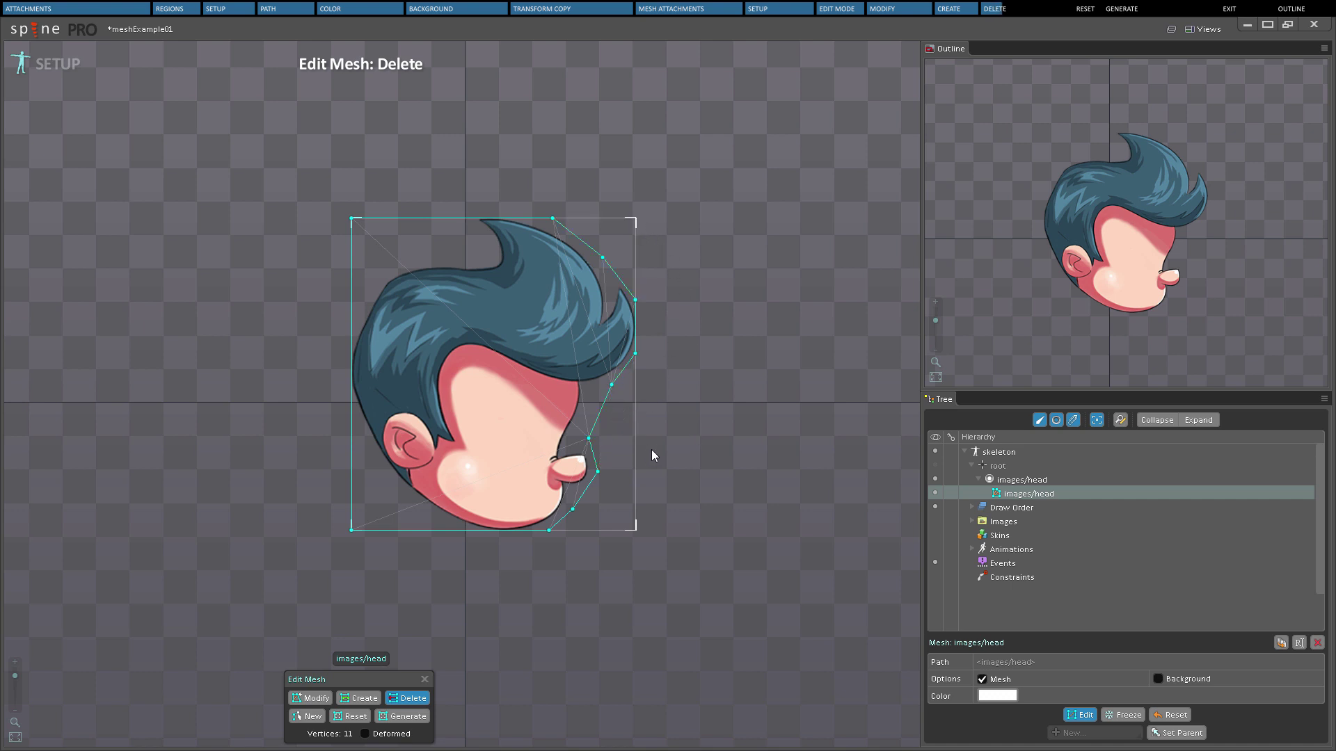
{"action": "key", "text": "ctrl+z"}
{"action": "key", "text": "ctrl+z"}
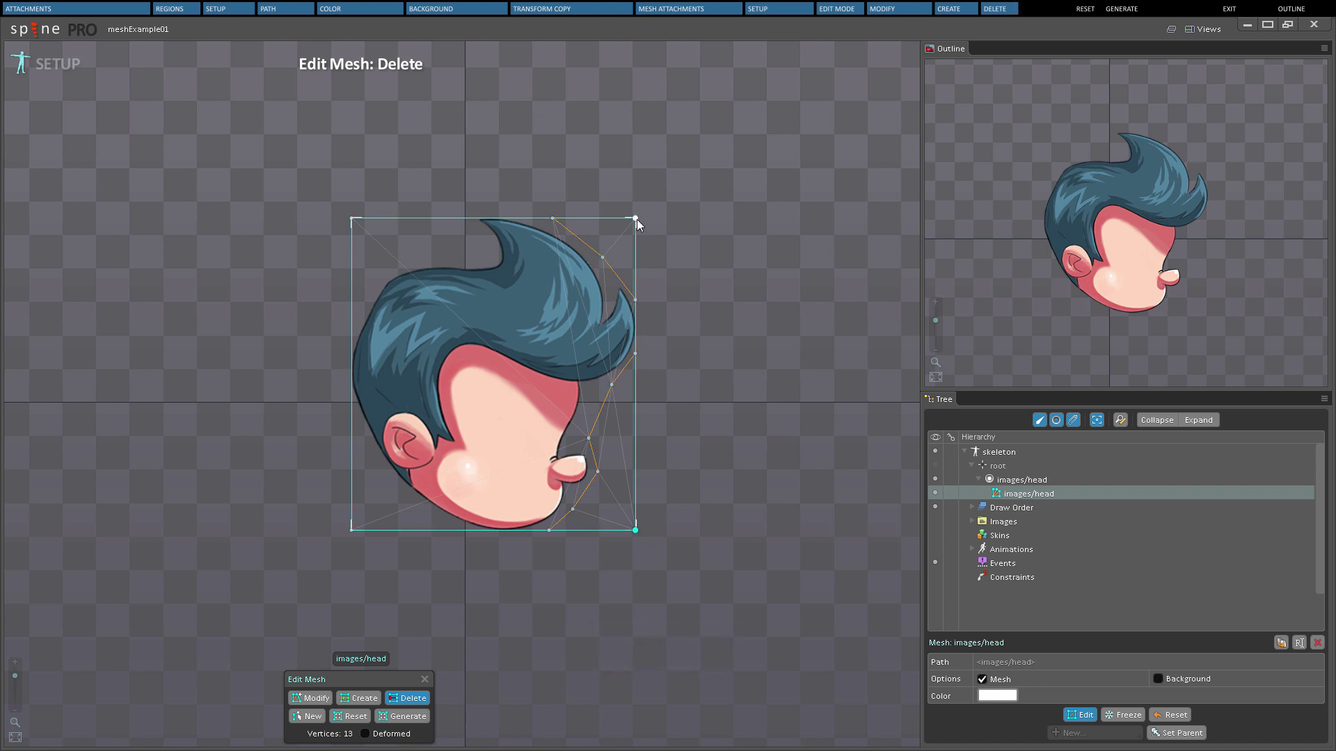
{"action": "key", "text": "Delete"}
{"action": "left_click", "coordinate": [315, 698]}
{"action": "key", "text": "Delete"}
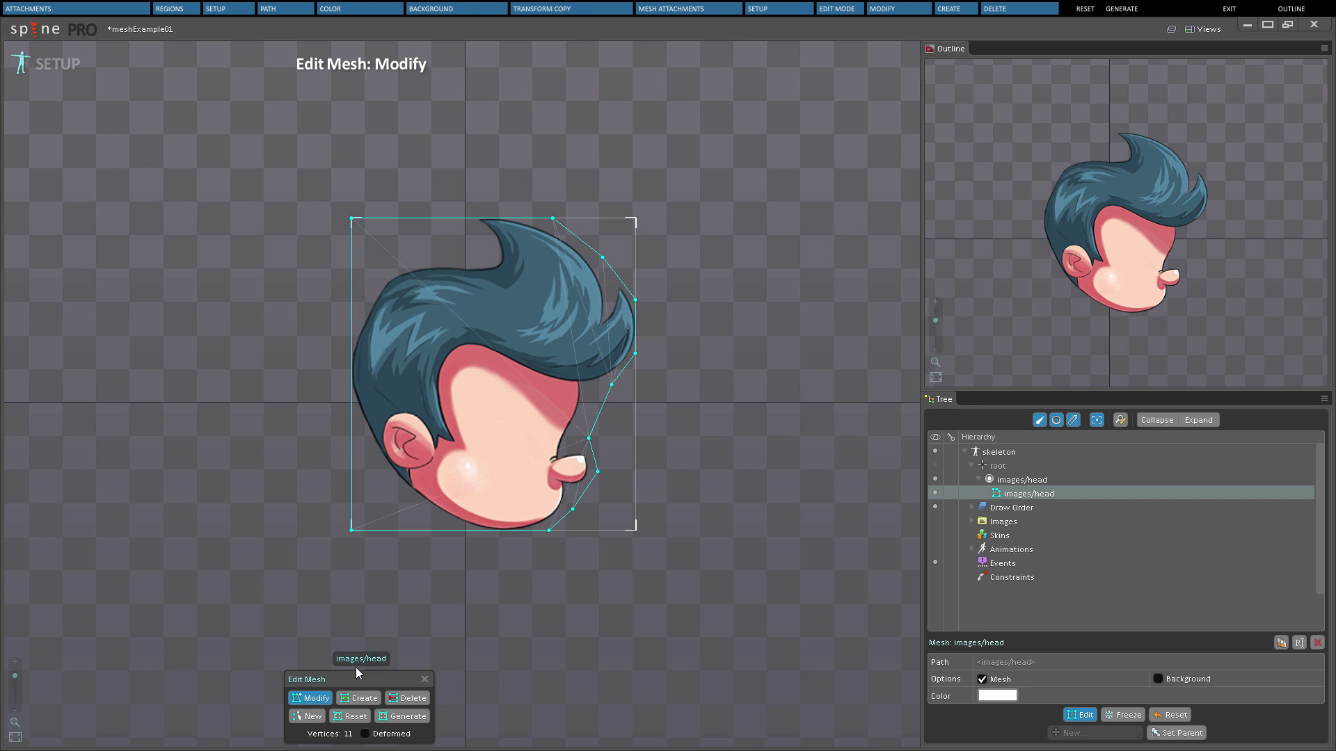
{"action": "key", "text": "c"}
{"action": "key", "text": "d"}
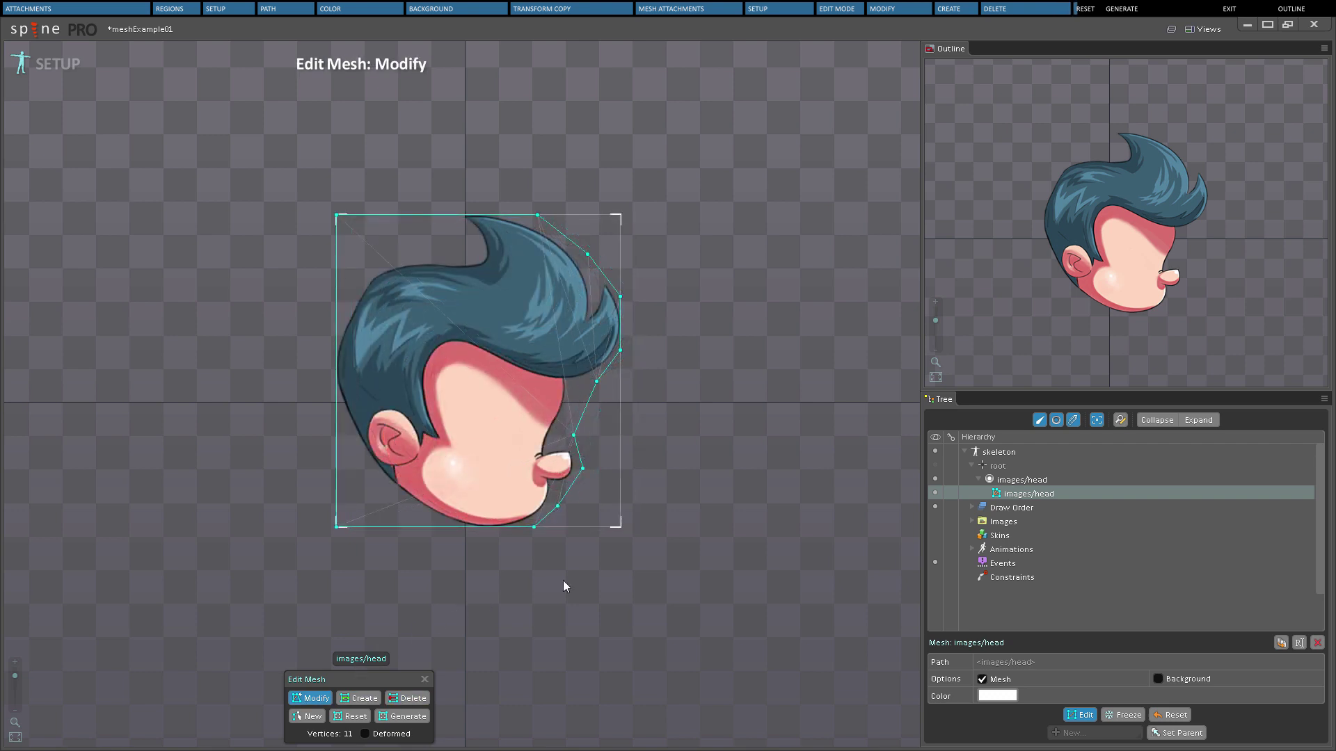
{"action": "left_click", "coordinate": [361, 717]}
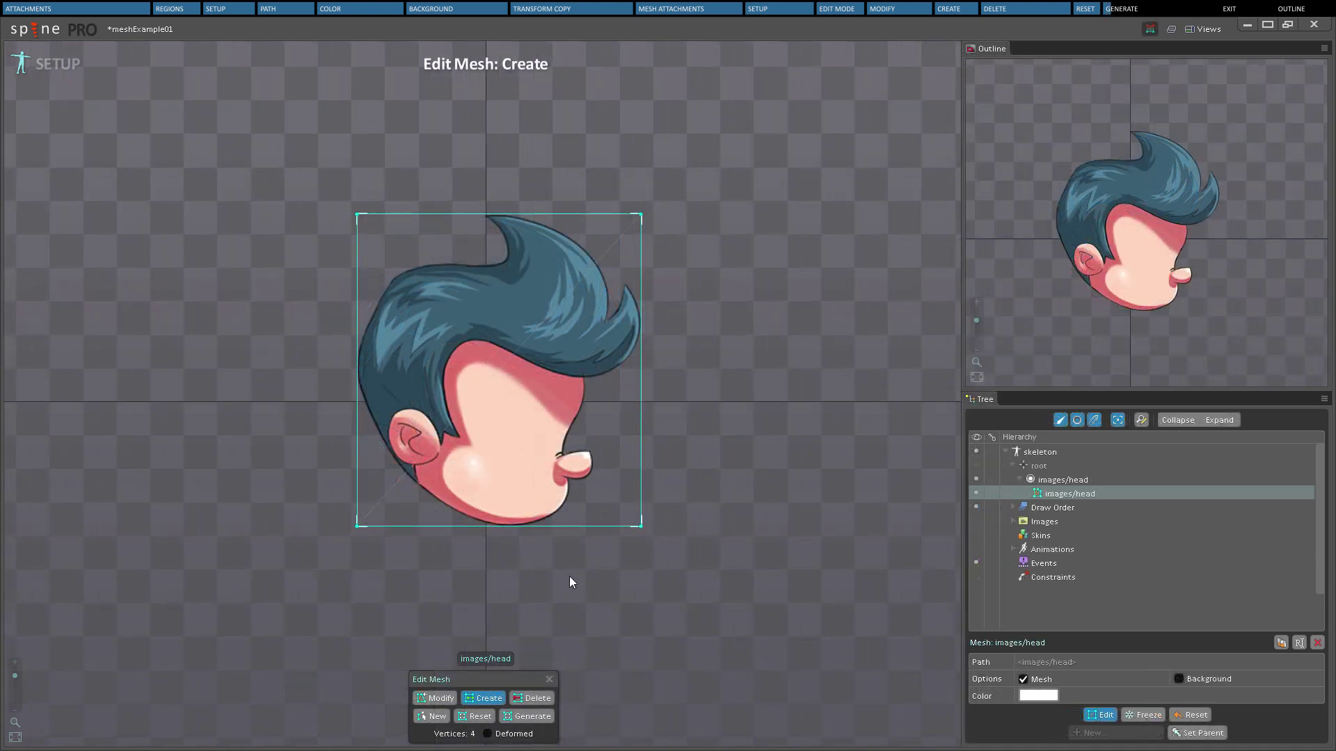
Generate an interior vertex grid on the head mesh, regenerating it denser until it holds 36 vertices
{"action": "left_click", "coordinate": [532, 717]}
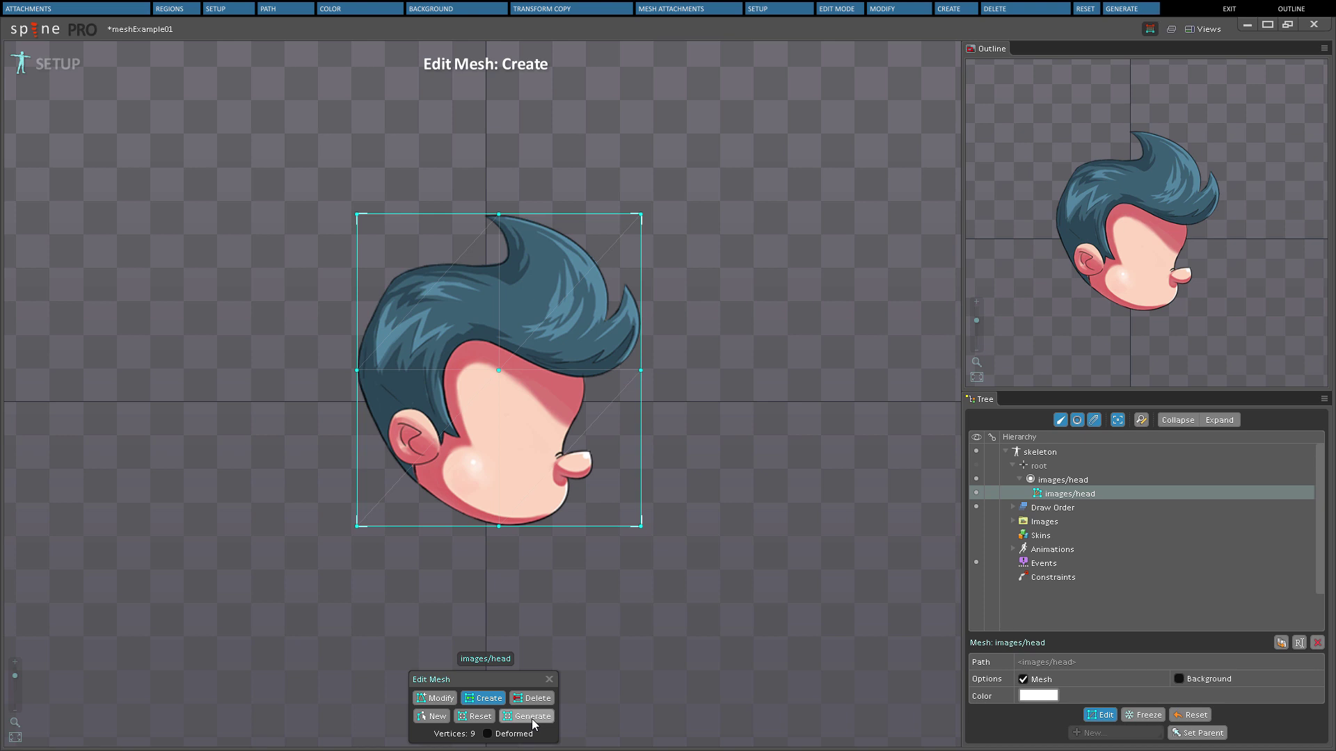
{"action": "left_click", "coordinate": [532, 717]}
{"action": "left_click", "coordinate": [532, 716]}
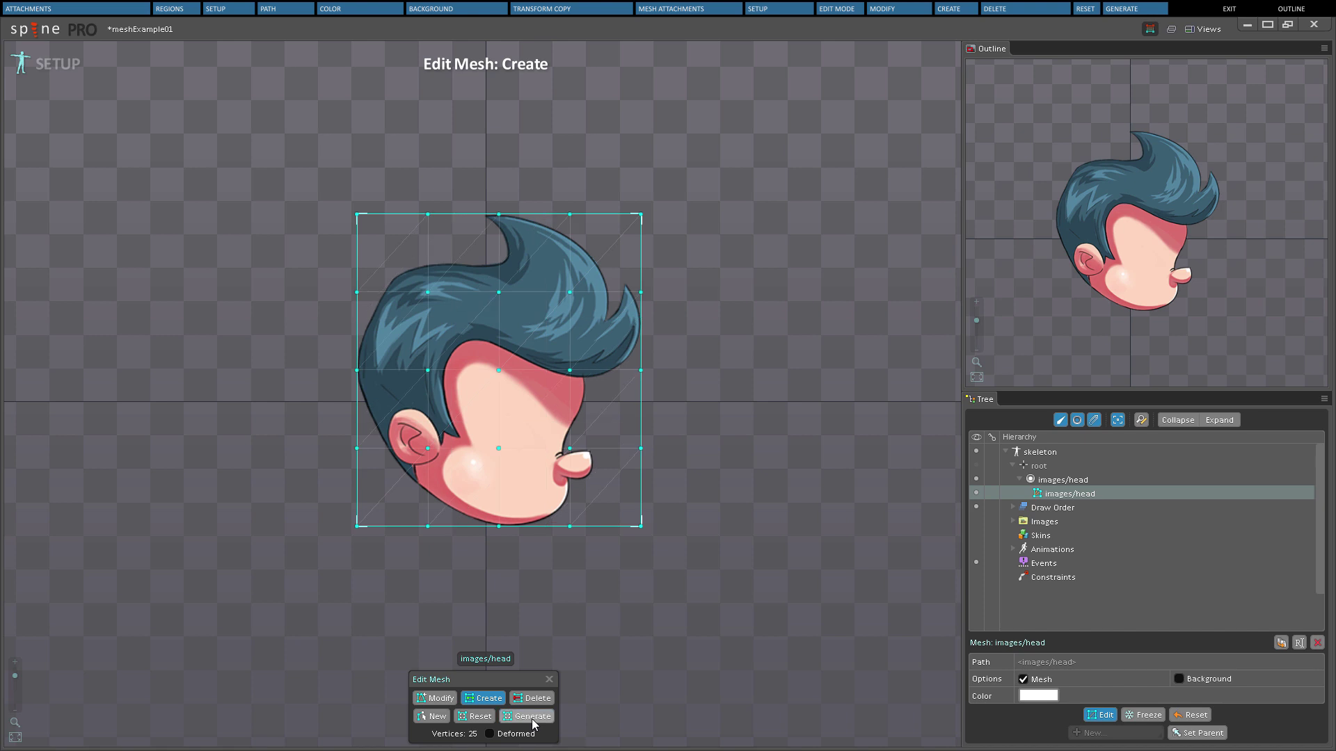
{"action": "left_click", "coordinate": [532, 717]}
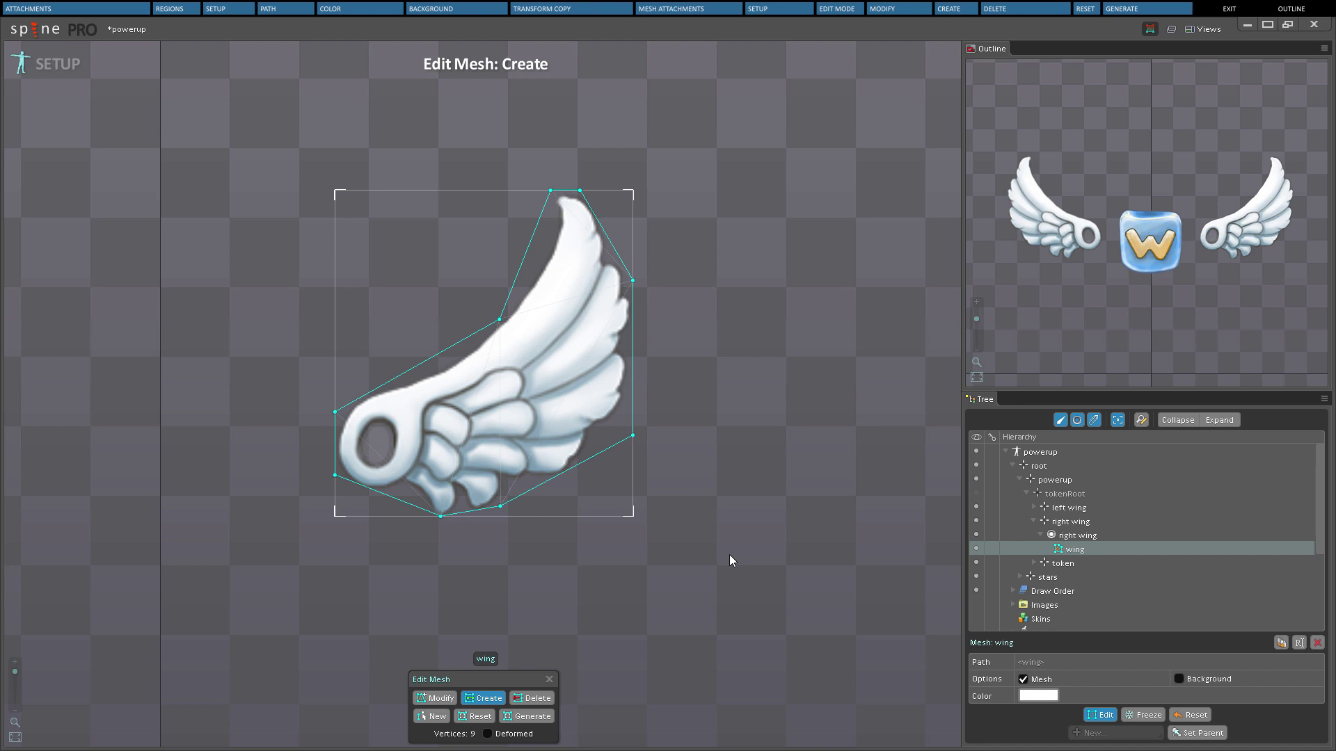
Repeatedly generate interior vertices on the powerup project's wing mesh to densify its grid
{"action": "left_click", "coordinate": [532, 716]}
{"action": "left_click", "coordinate": [532, 717]}
{"action": "left_click", "coordinate": [532, 716]}
{"action": "left_click", "coordinate": [532, 717]}
{"action": "left_click", "coordinate": [533, 717]}
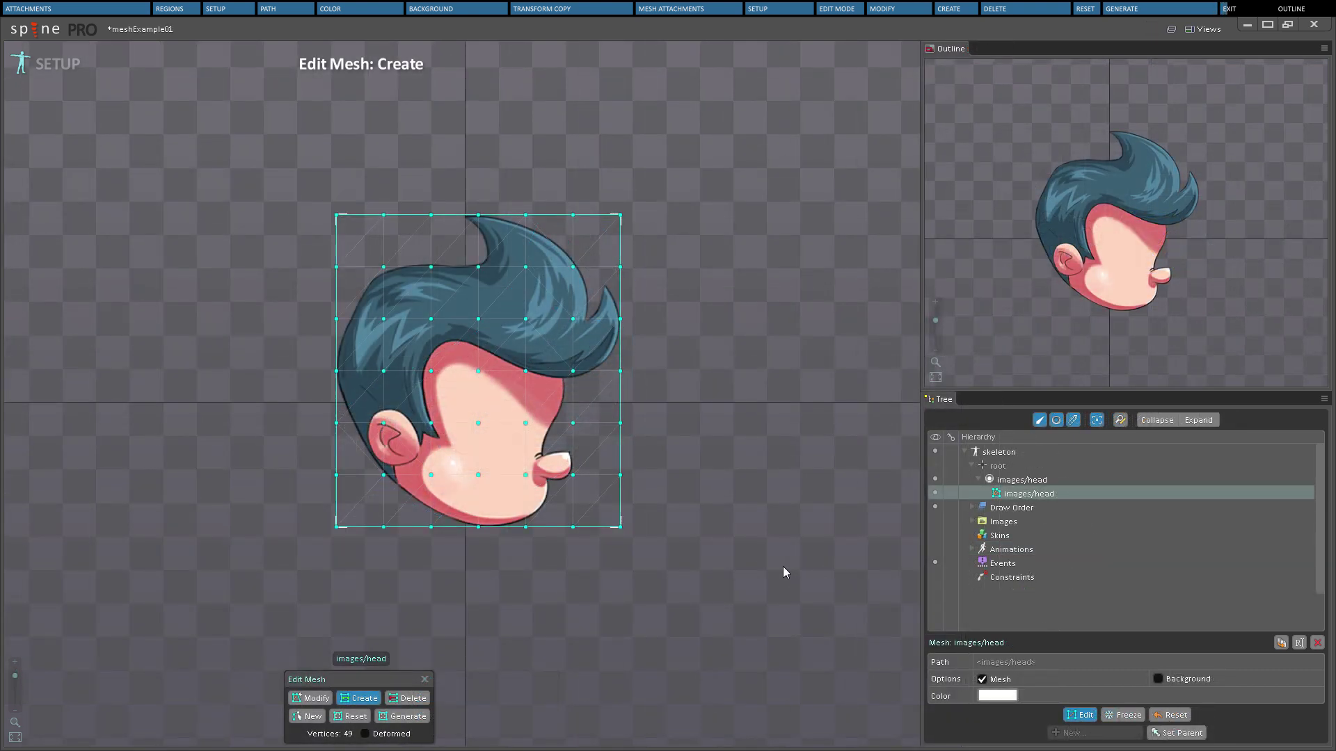
Exit head-mesh editing and open the raptor_jaw mesh, with its 15 vertices, in Edit Mesh: Modify
{"action": "key", "text": "Escape"}
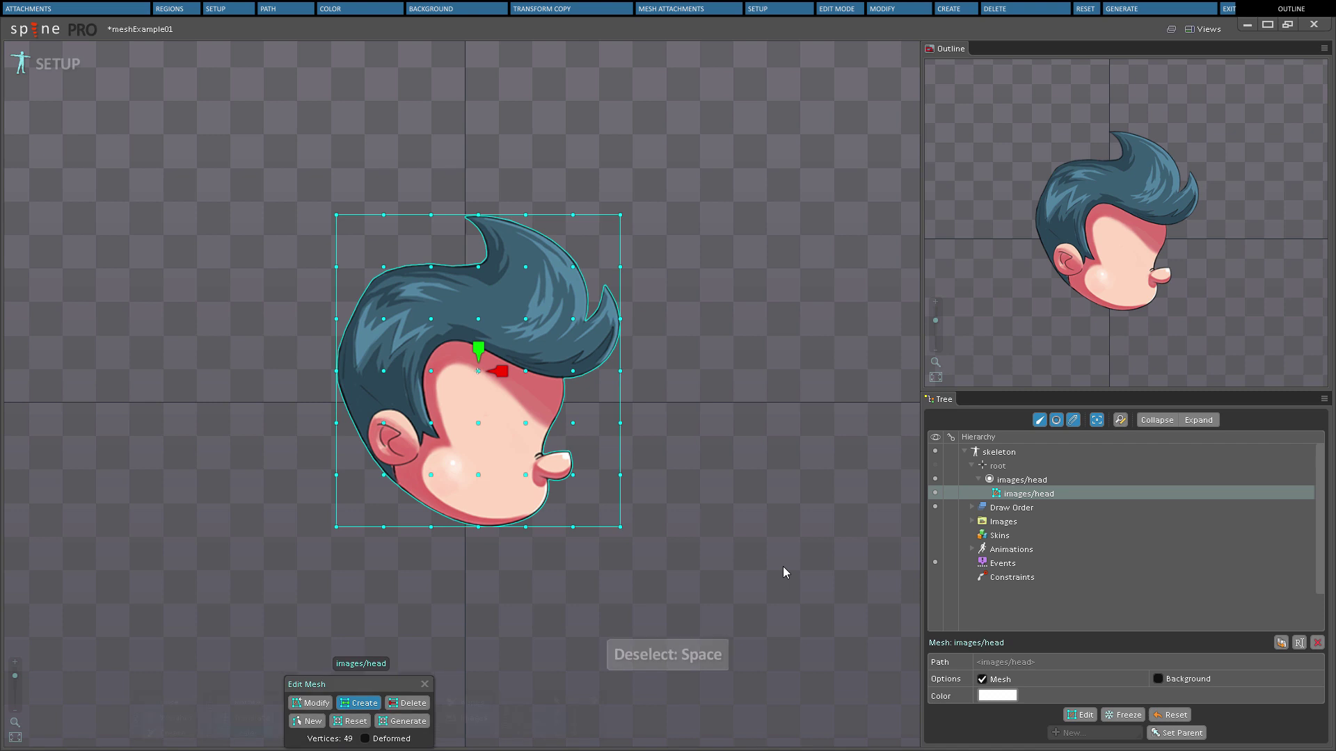
{"action": "left_click", "coordinate": [1072, 715]}
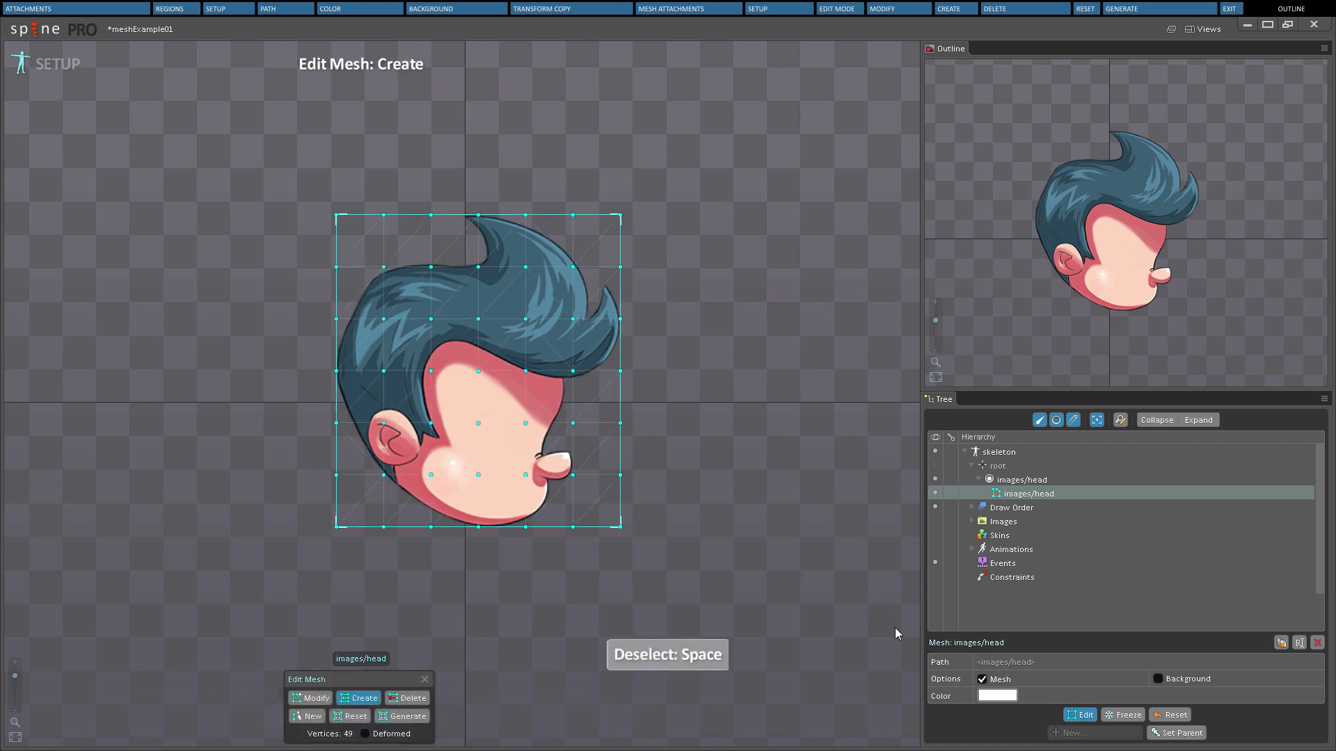
{"action": "left_click", "coordinate": [1076, 717]}
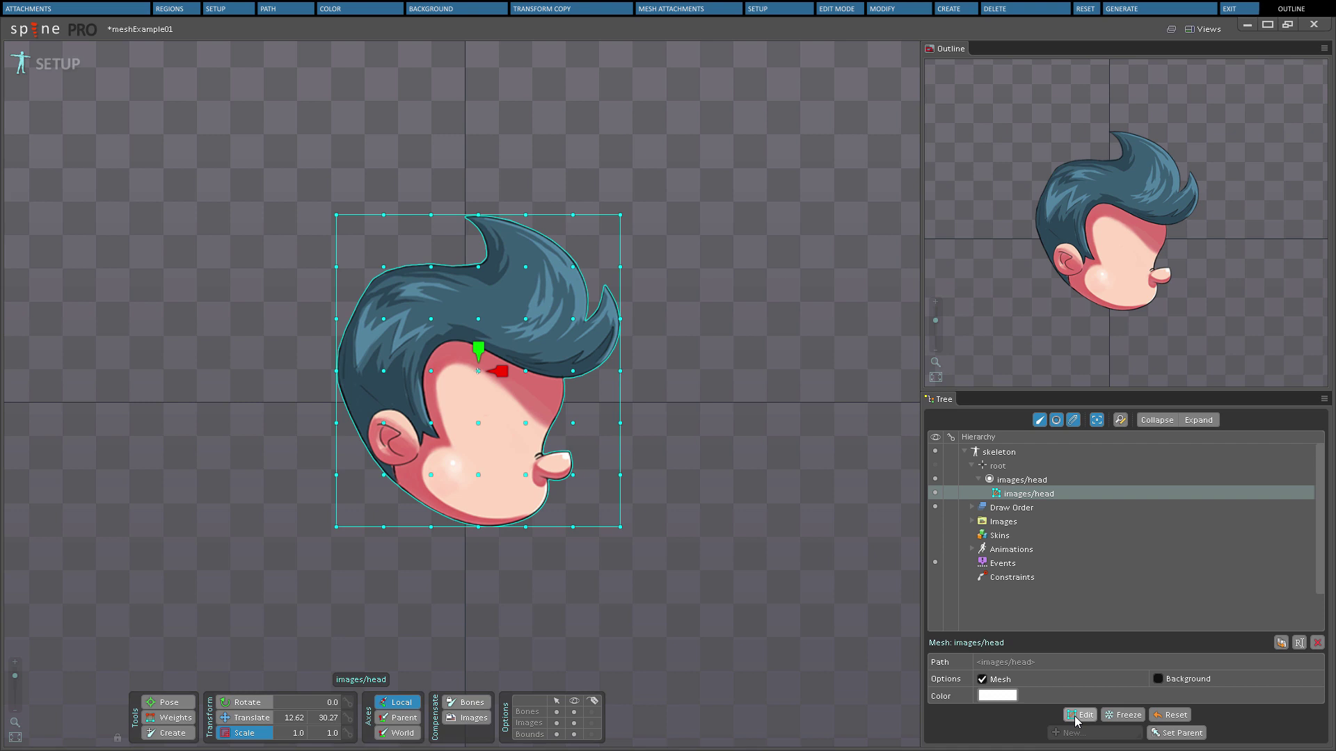
{"action": "left_click", "coordinate": [1076, 717]}
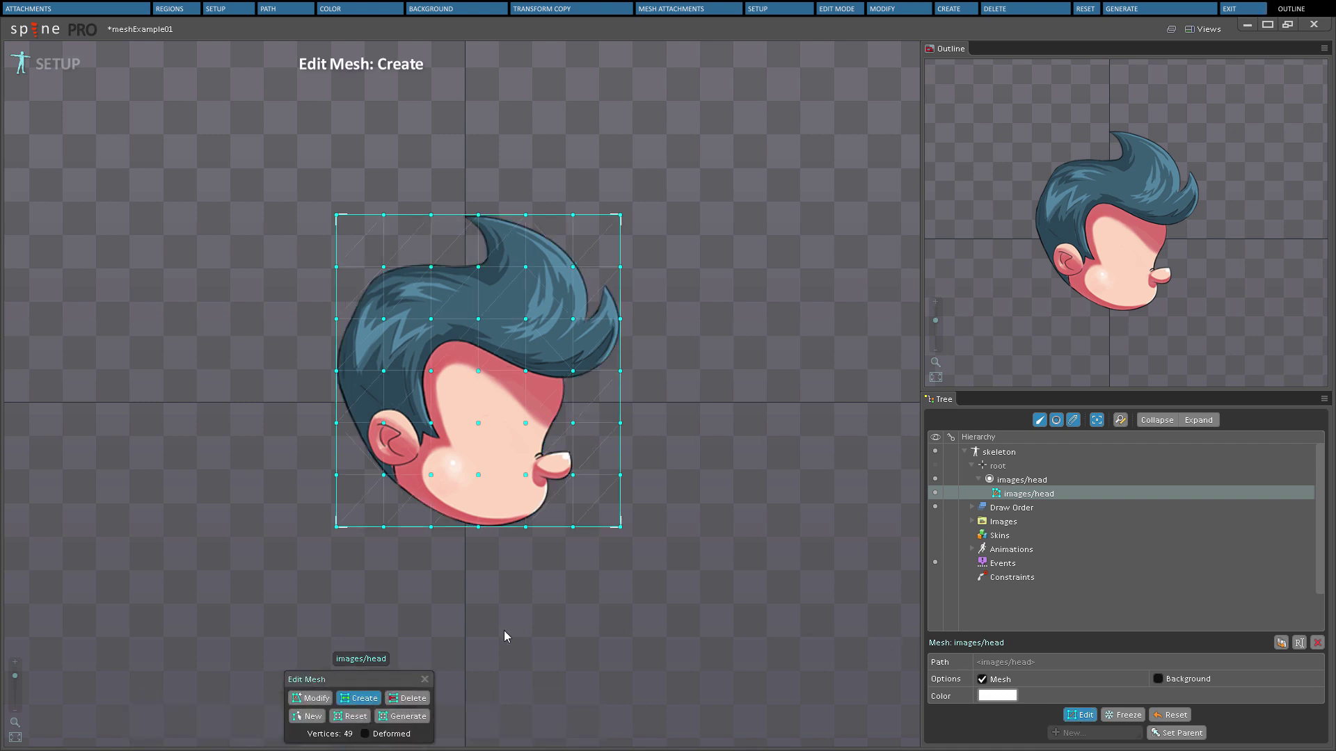
{"action": "left_click", "coordinate": [426, 680]}
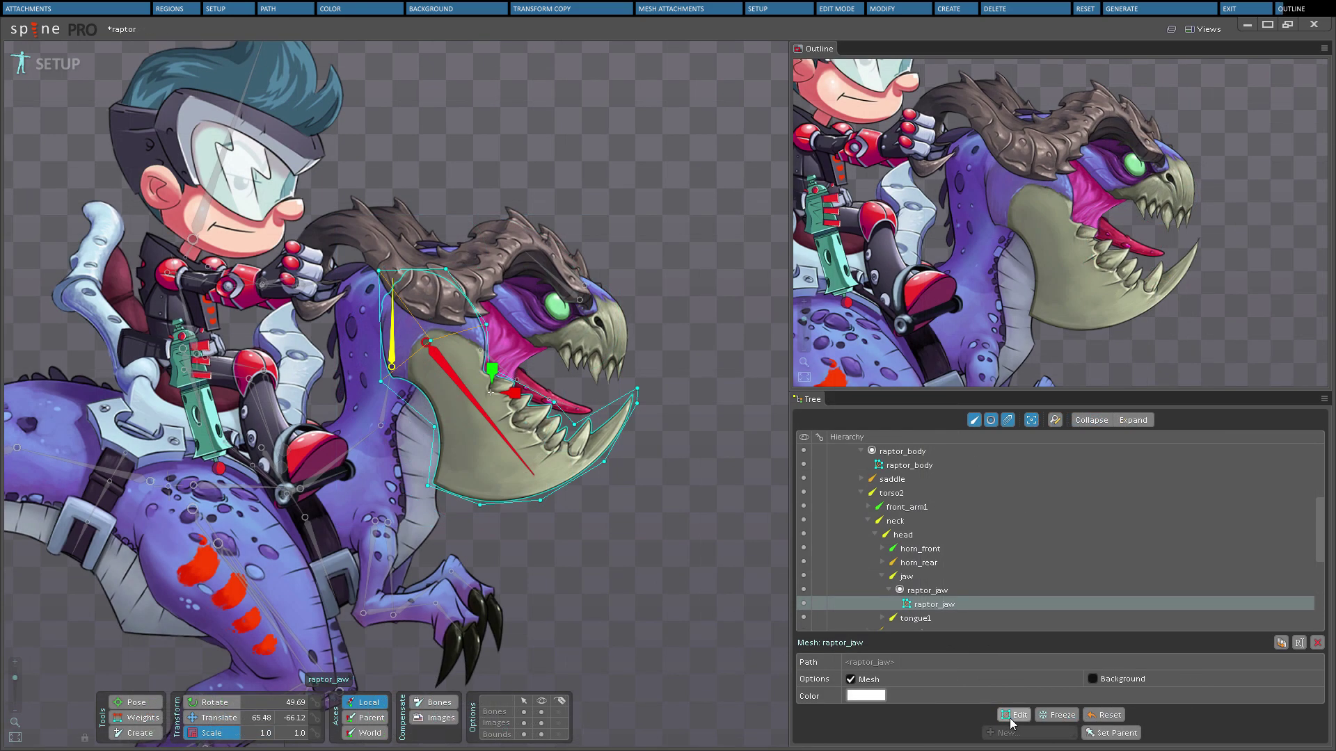
{"action": "left_click", "coordinate": [1012, 720]}
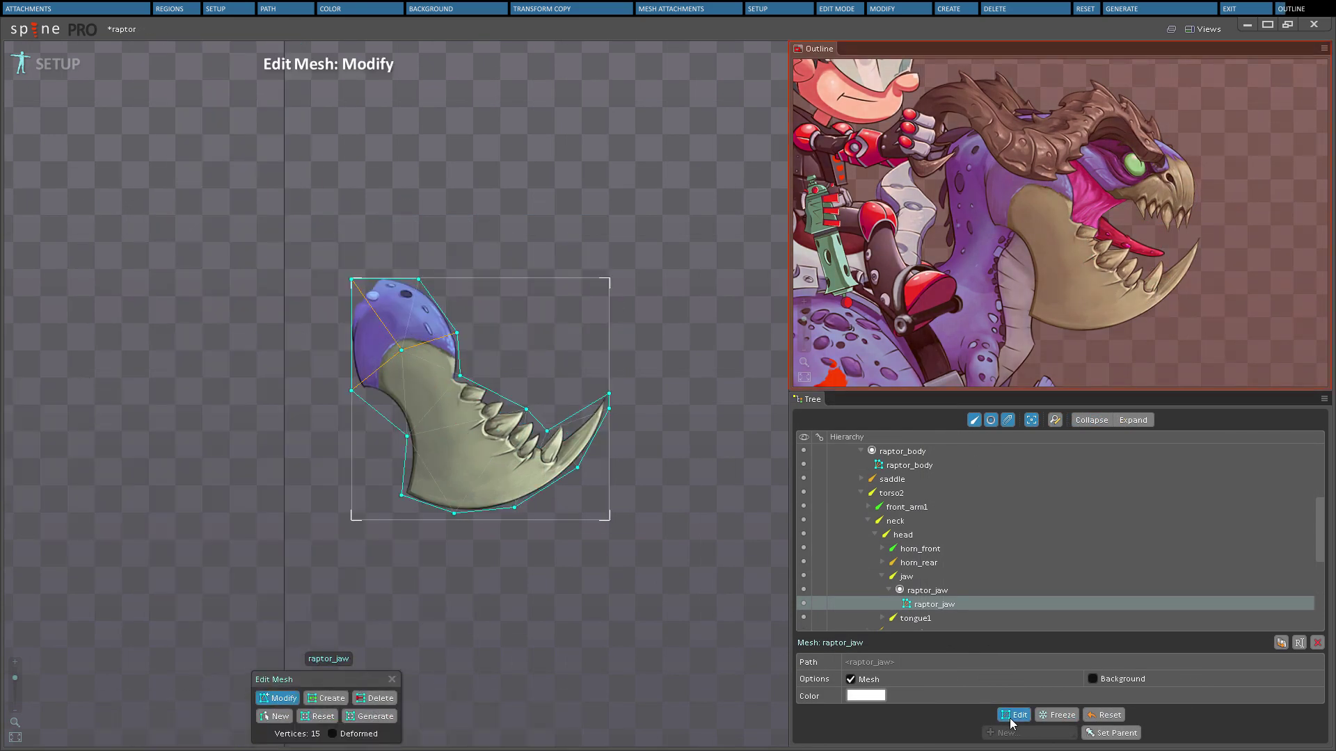